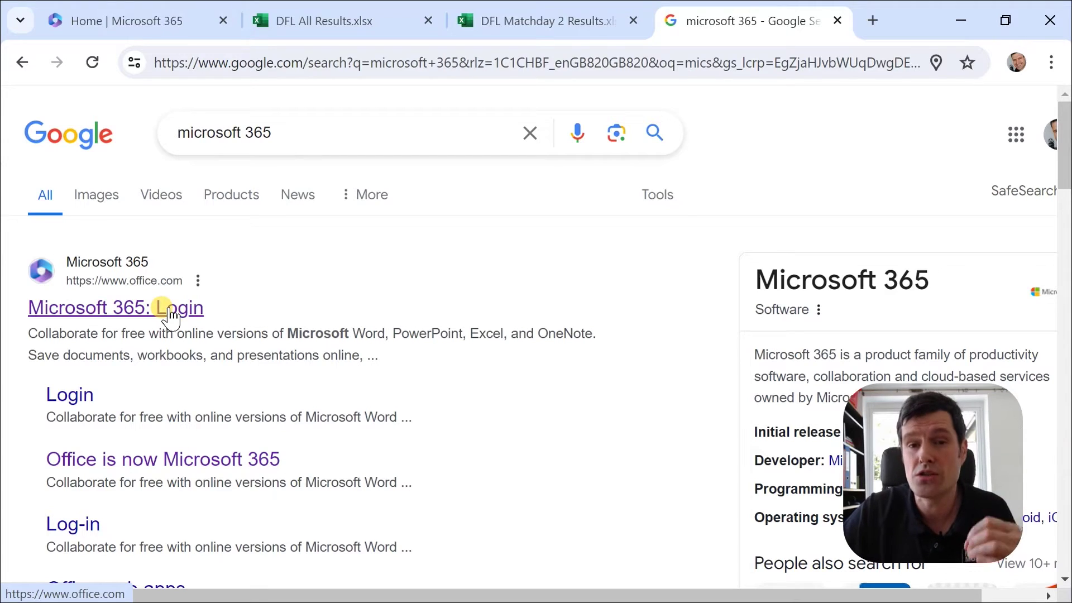
# Switch from the Google results back to the 'Home | Microsoft 365' tab.
pyautogui.click(124, 22)
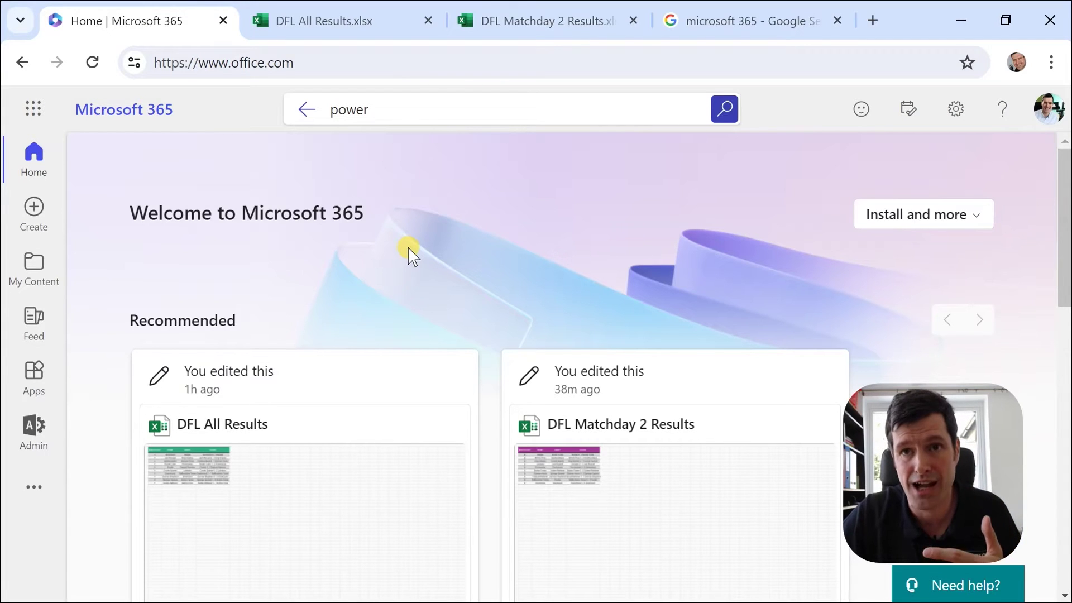
# Go through the app launcher to OneDrive's My files and open the Doggy Football League folder.
pyautogui.click(33, 381)
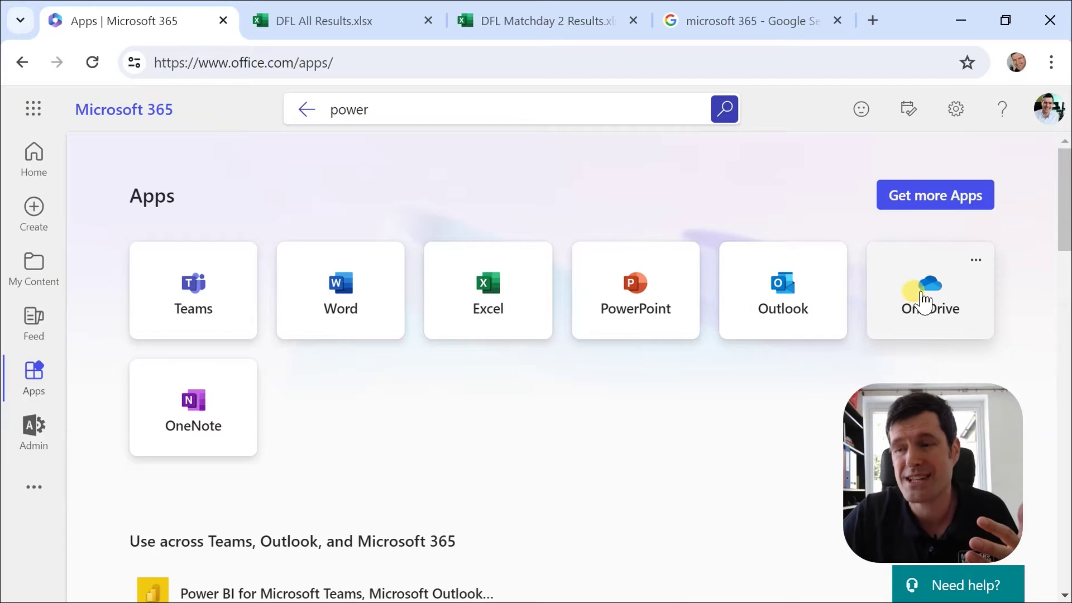
pyautogui.click(925, 303)
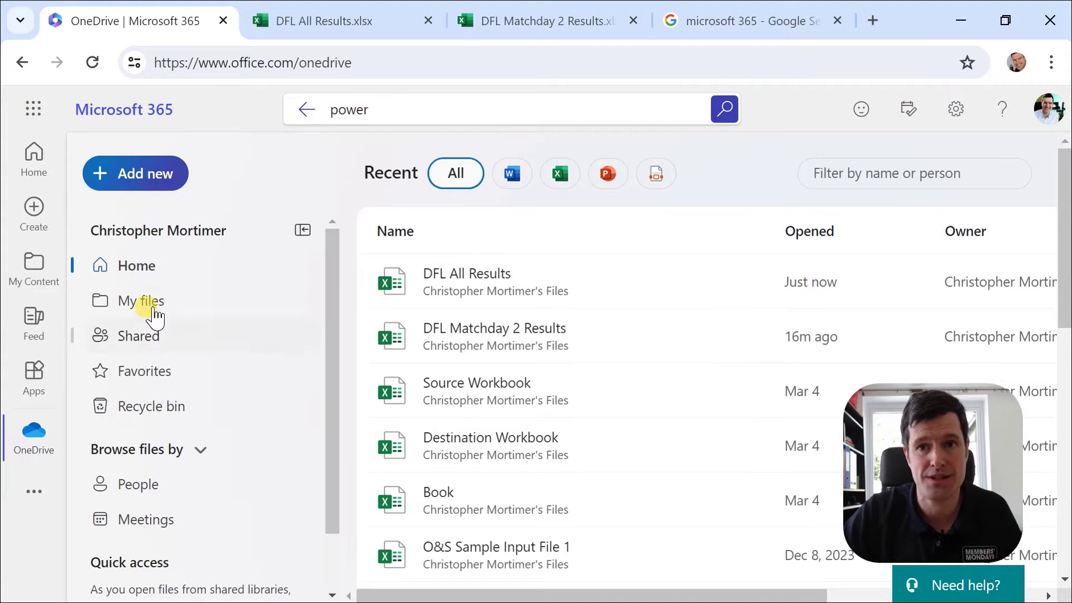
pyautogui.click(126, 302)
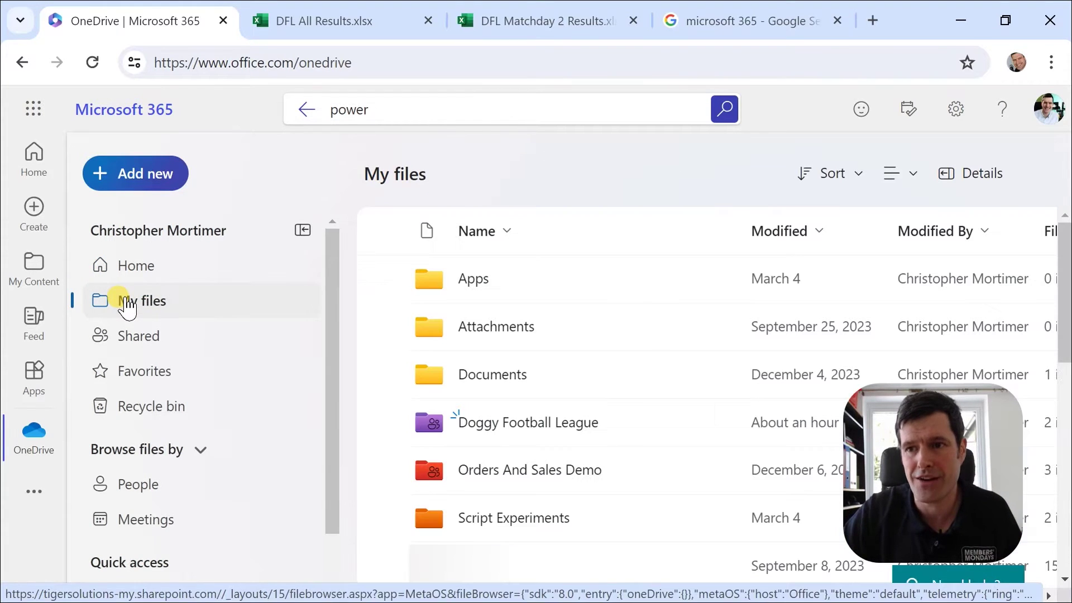
pyautogui.click(555, 427)
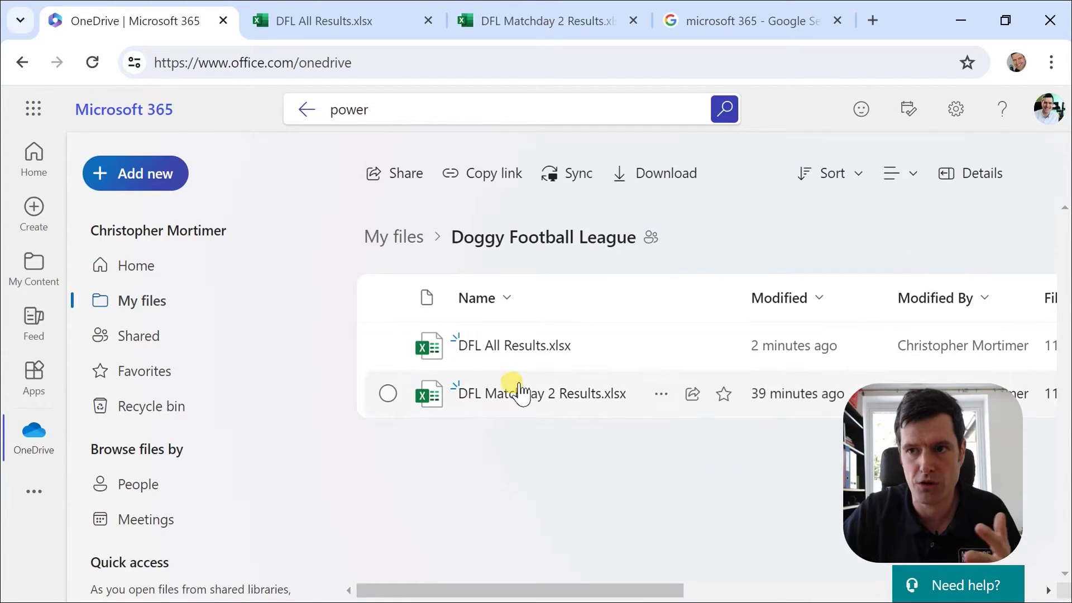
pyautogui.click(353, 26)
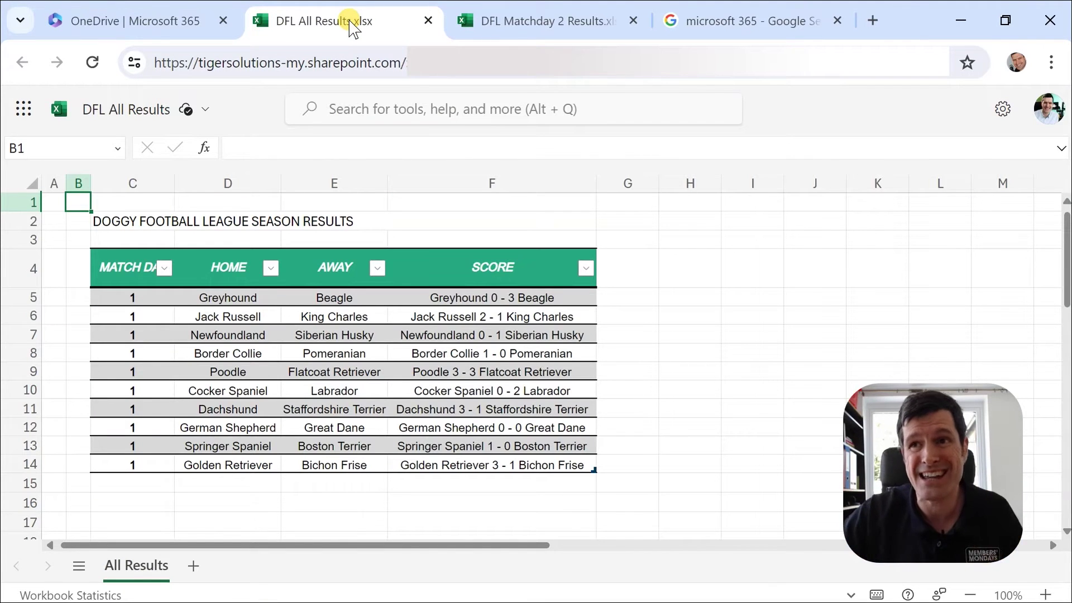
pyautogui.click(539, 26)
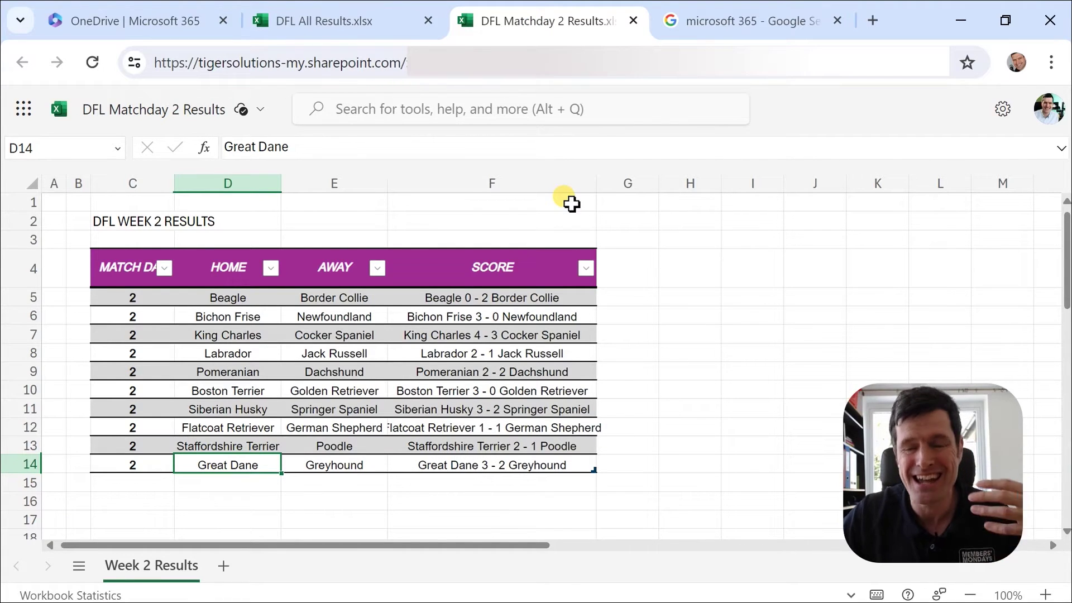
pyautogui.click(339, 221)
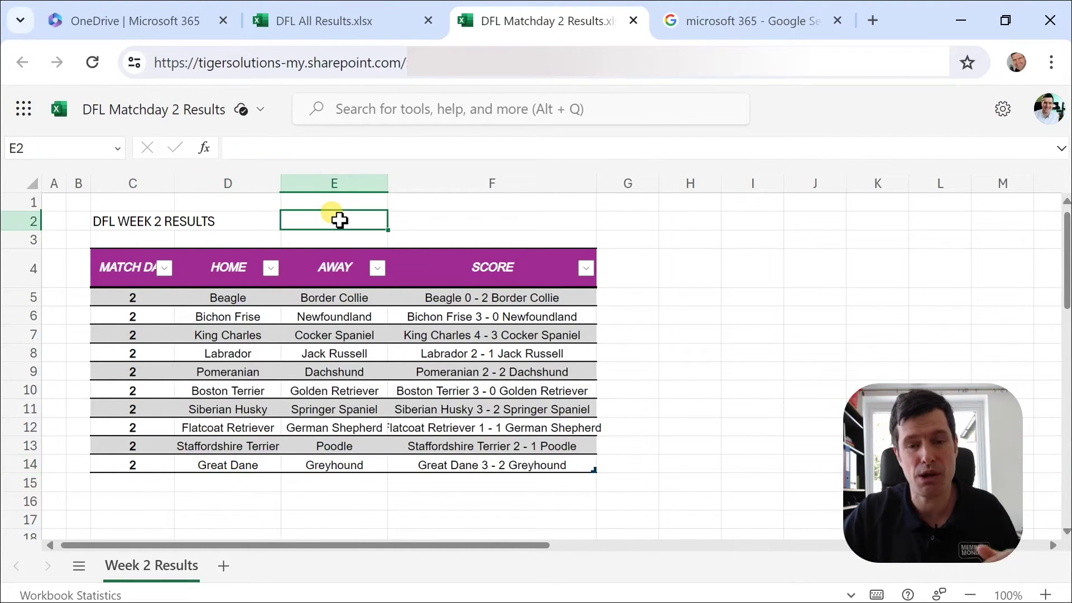
pyautogui.click(218, 334)
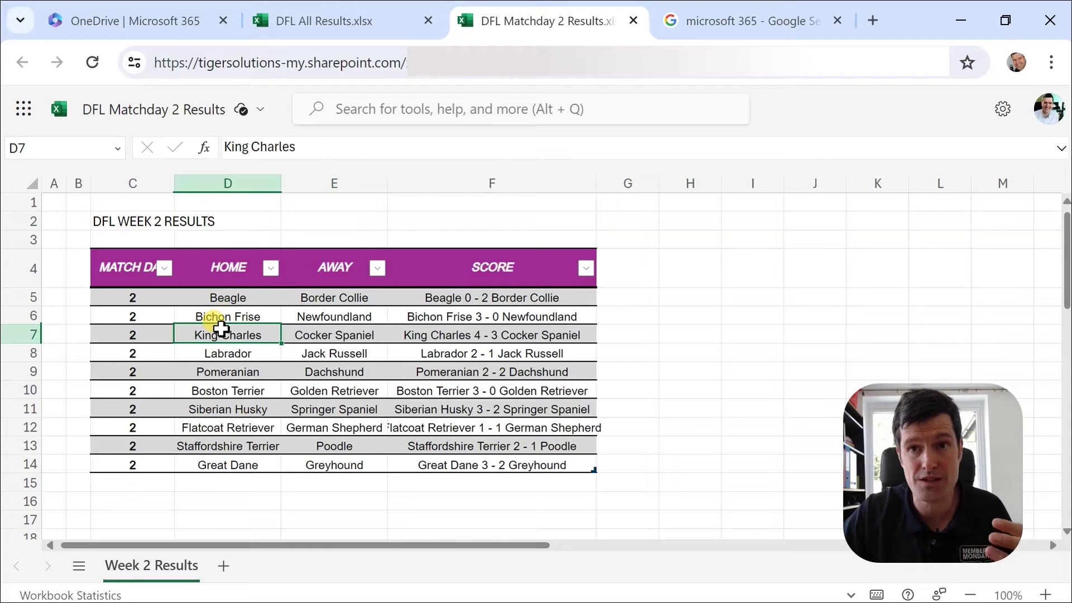
pyautogui.click(342, 24)
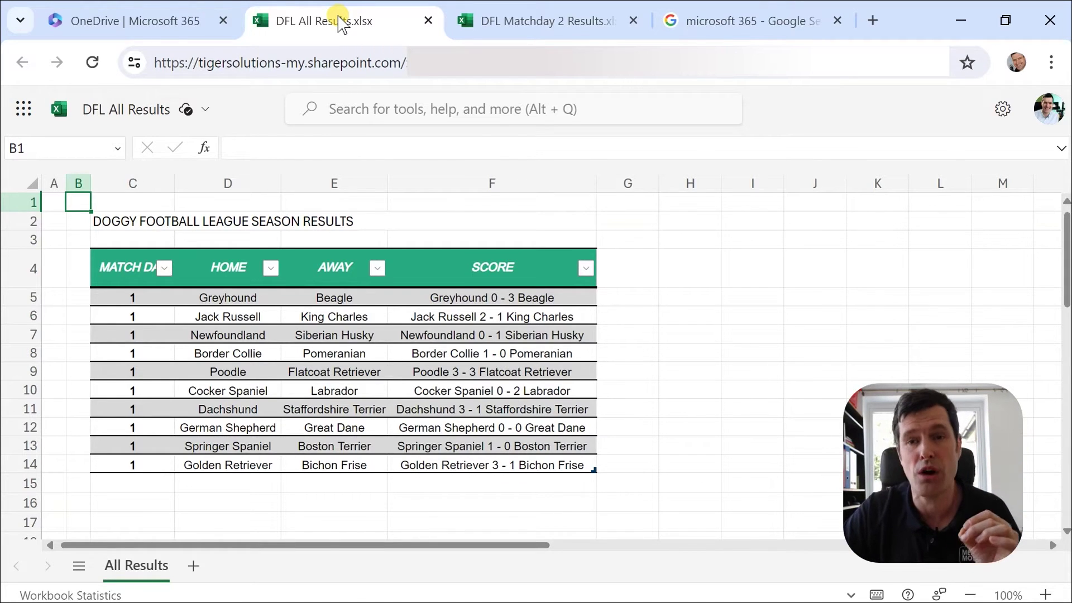
pyautogui.click(141, 22)
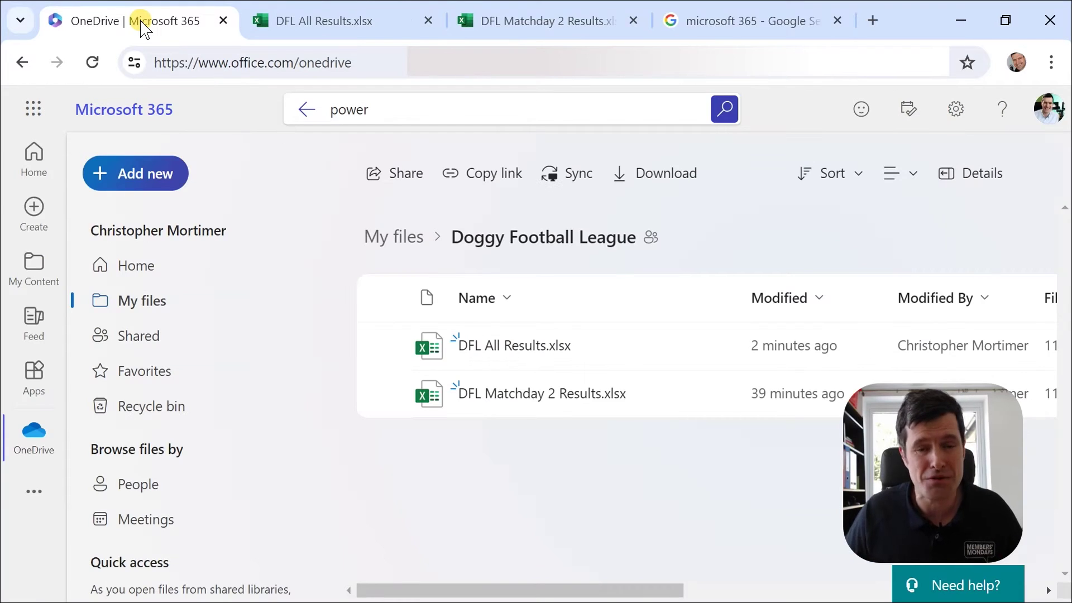
# Replace the old app search with 'power' and launch Power Automate in a new tab.
pyautogui.click(407, 102)
pyautogui.press('BackSpace')
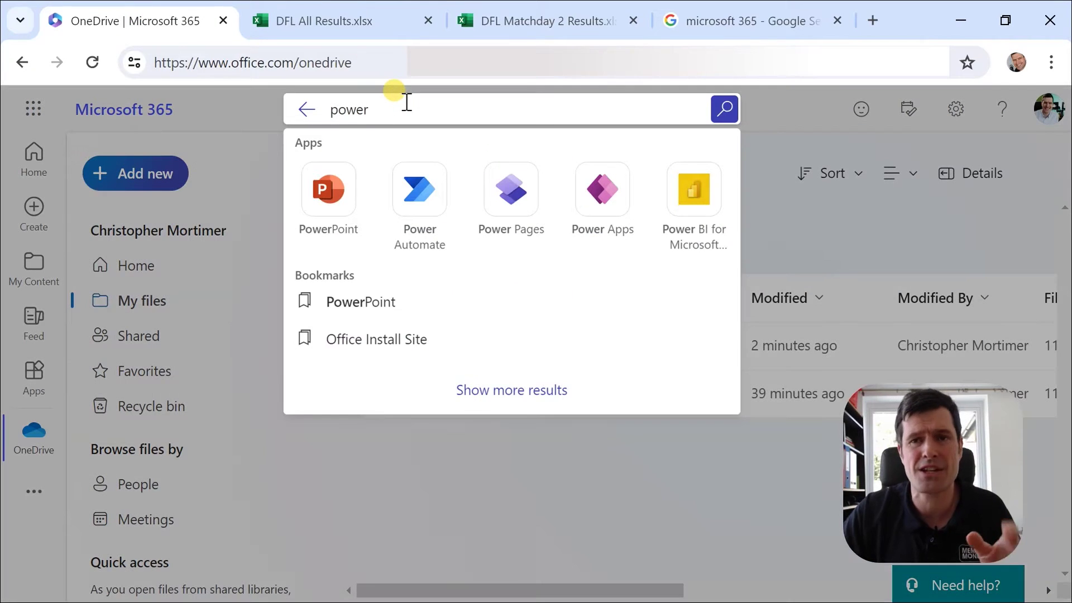
pyautogui.press('BackSpace')
pyautogui.press('BackSpace')
pyautogui.press('BackSpace')
pyautogui.press('BackSpace')
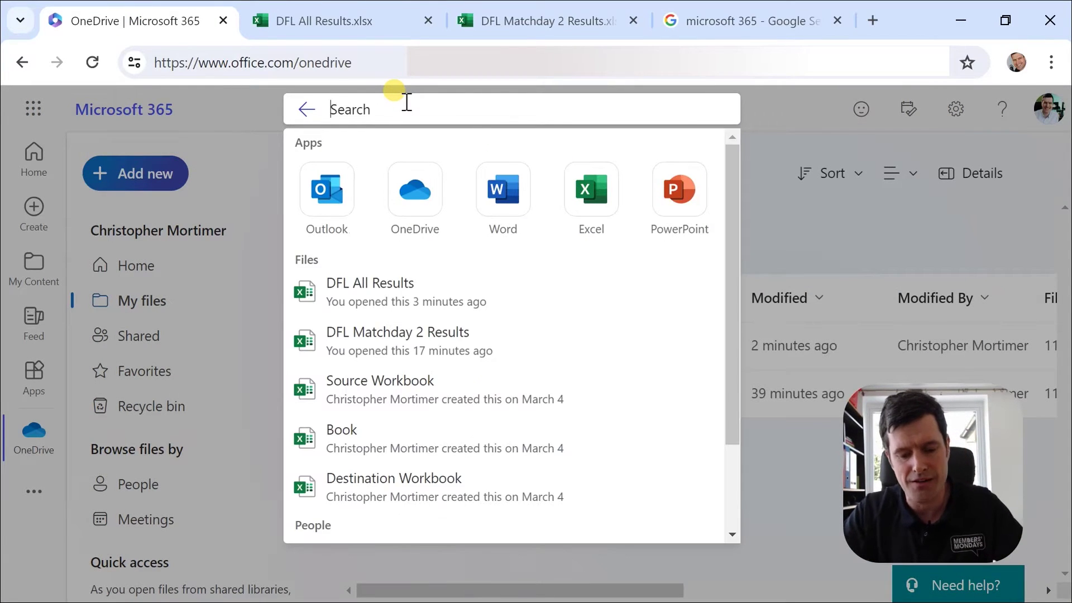
pyautogui.write('power')
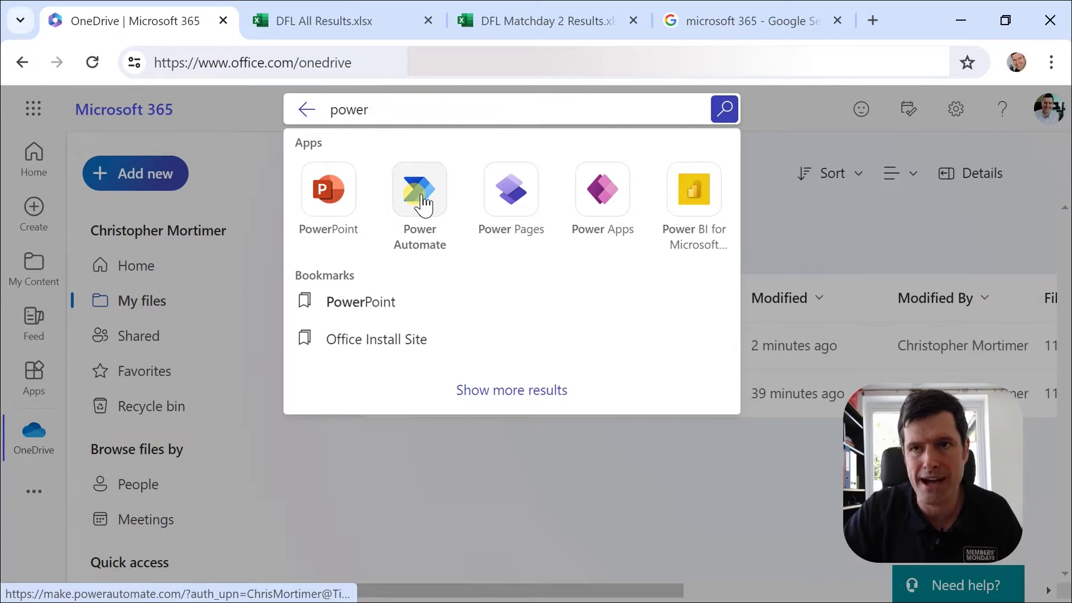
pyautogui.click(422, 204)
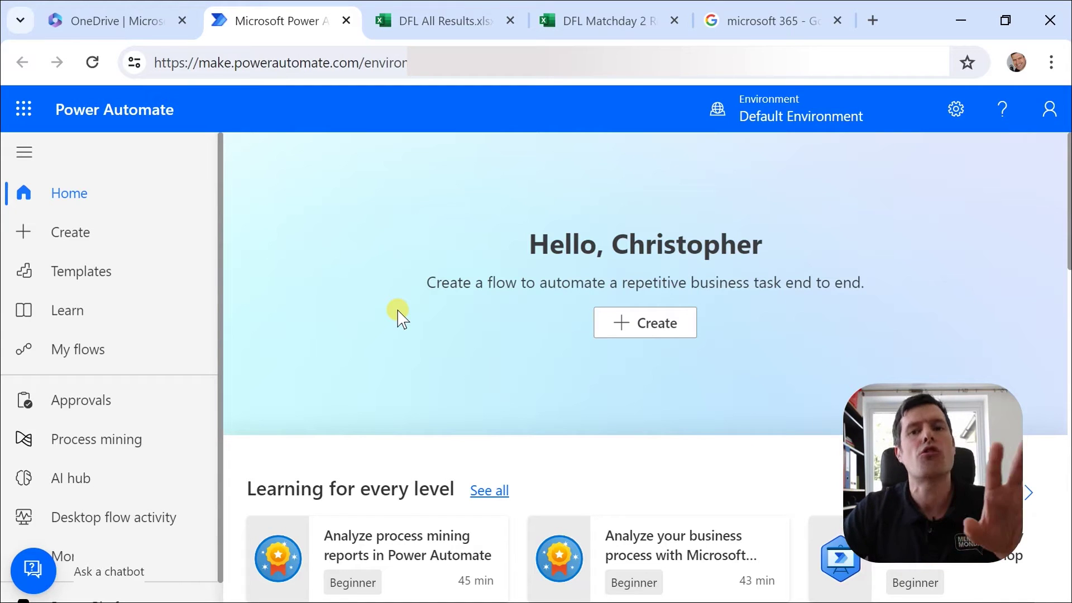
# Go to My flows and show the New flow creation options.
pyautogui.click(88, 350)
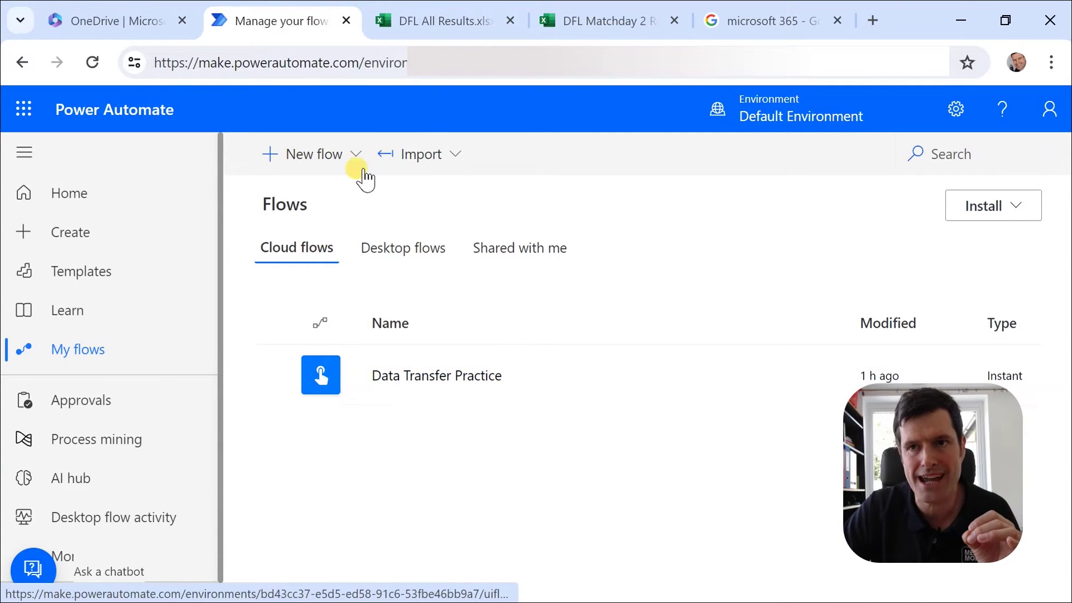
pyautogui.click(330, 162)
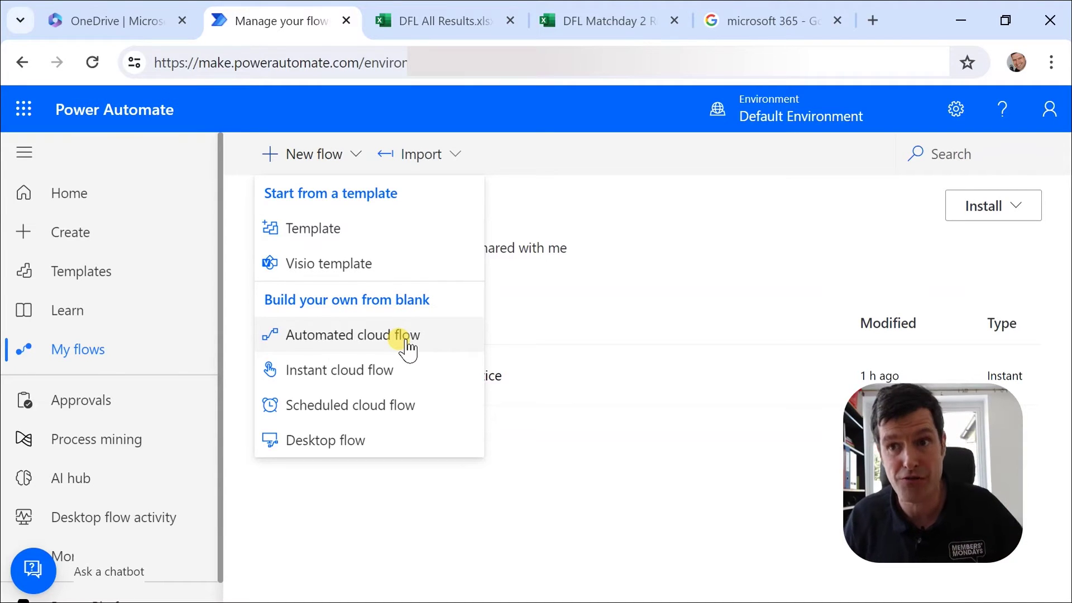
# Start an instant cloud flow named 'Transfer DLF Data' with the 'Manually trigger a flow' trigger.
pyautogui.click(378, 371)
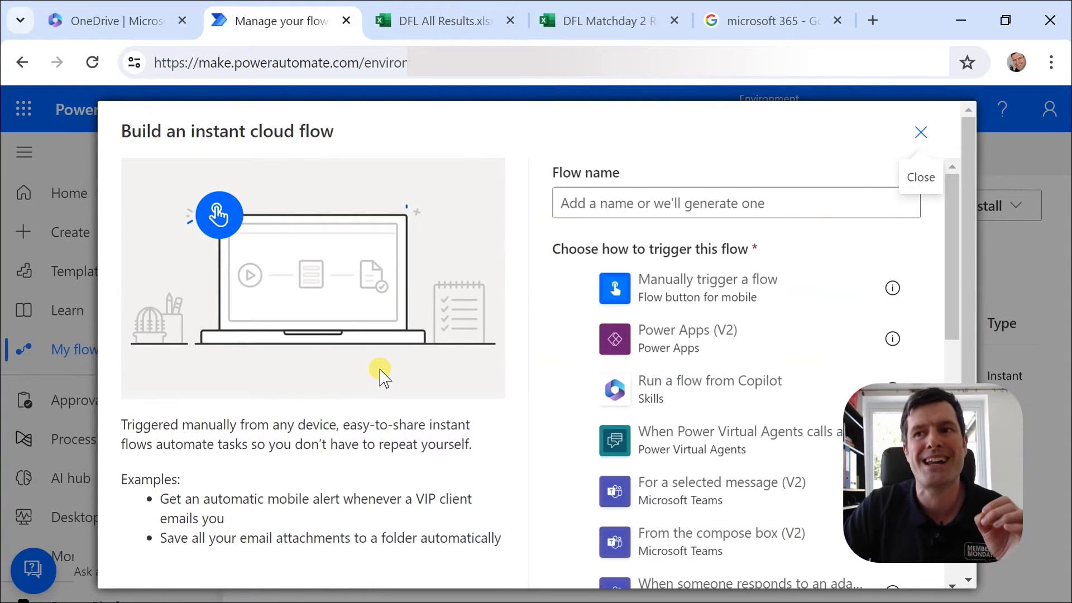
pyautogui.click(809, 299)
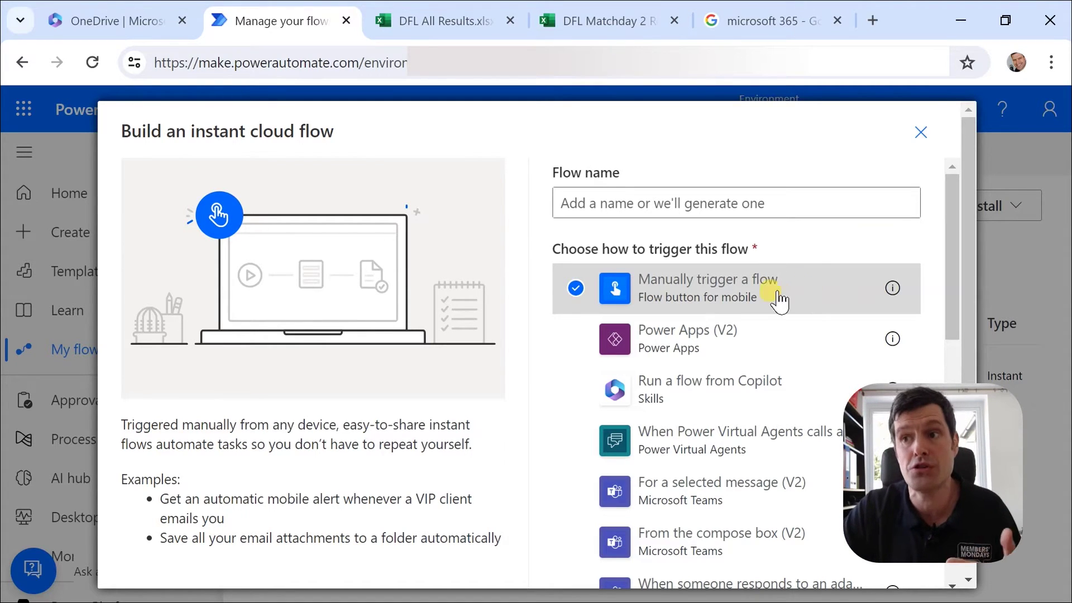
pyautogui.click(738, 204)
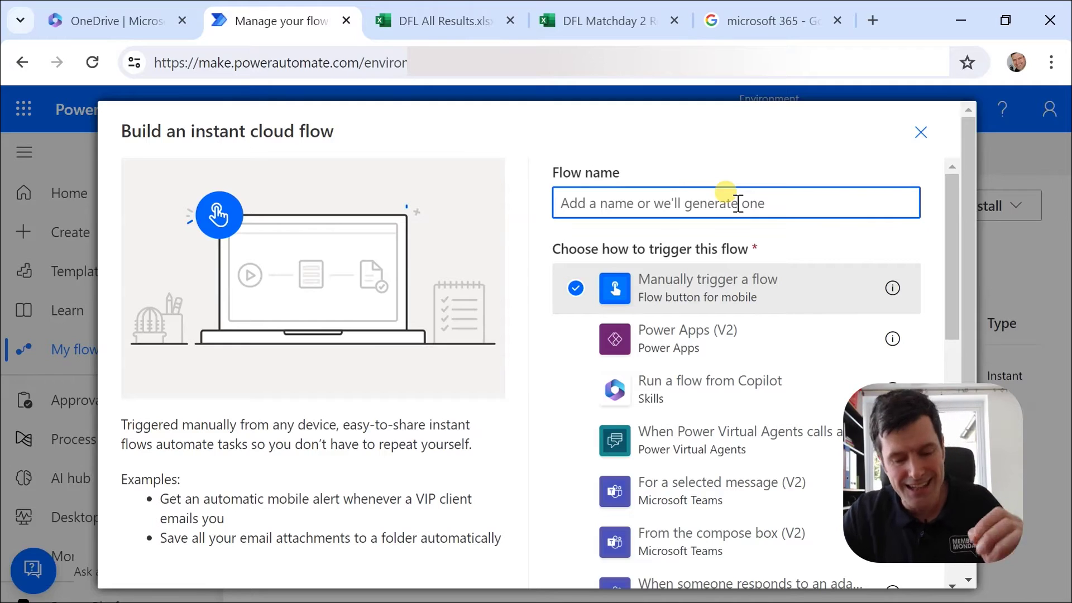
pyautogui.write('TRan')
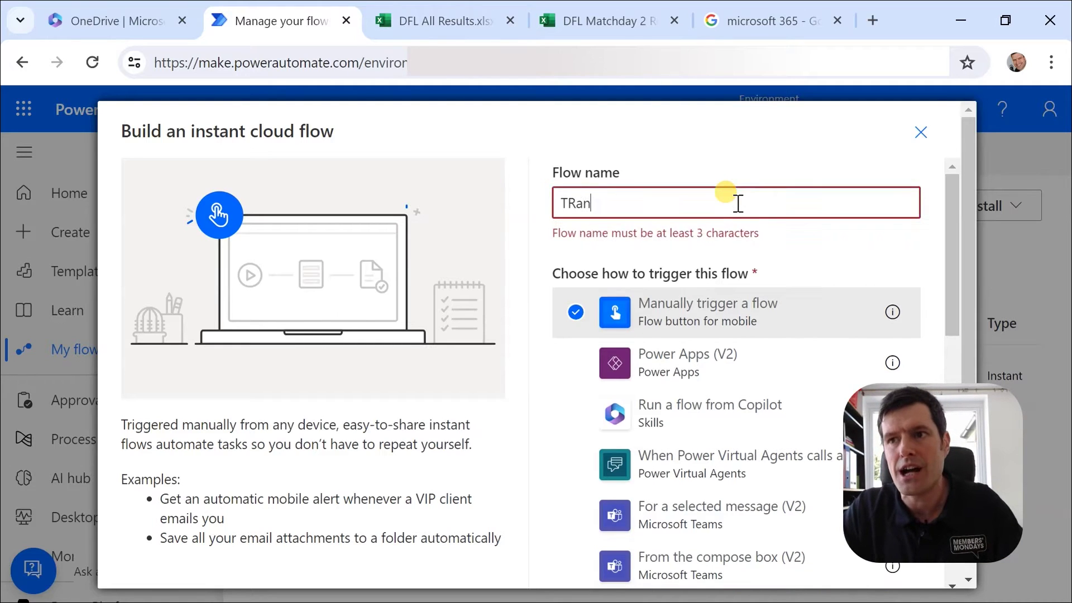
pyautogui.press('BackSpace')
pyautogui.press('BackSpace')
pyautogui.press('BackSpace')
pyautogui.write('es')
pyautogui.press('BackSpace')
pyautogui.press('BackSpace')
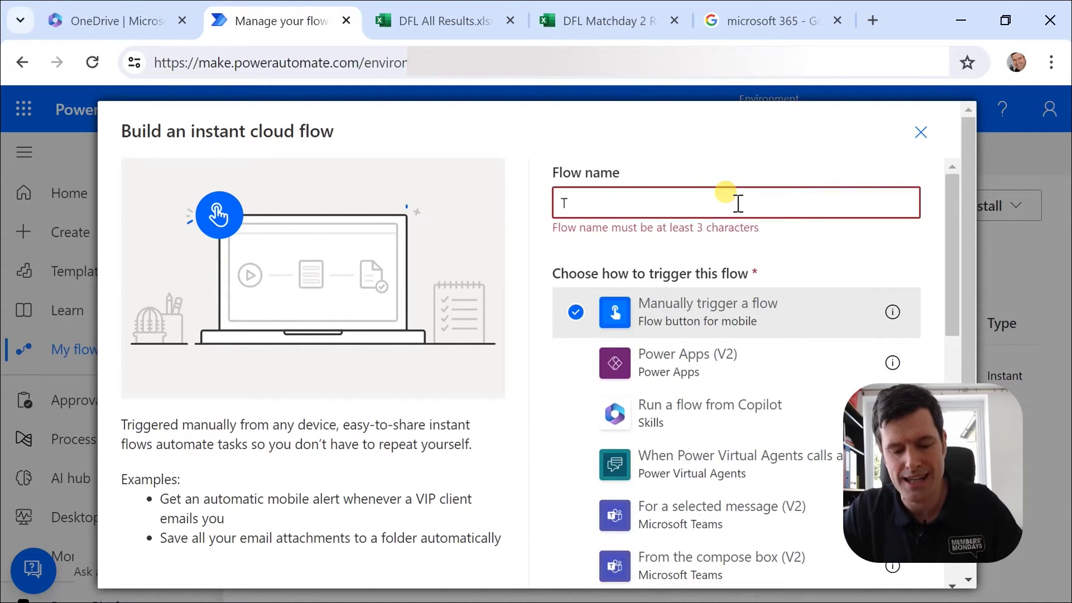
pyautogui.write('ransfer DL')
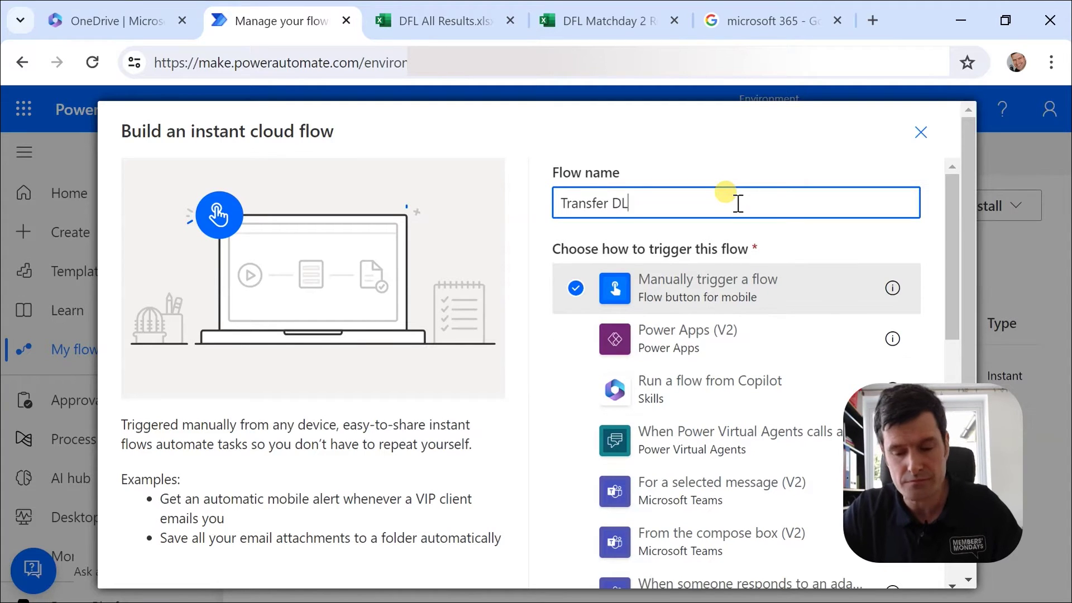
pyautogui.write('F Data')
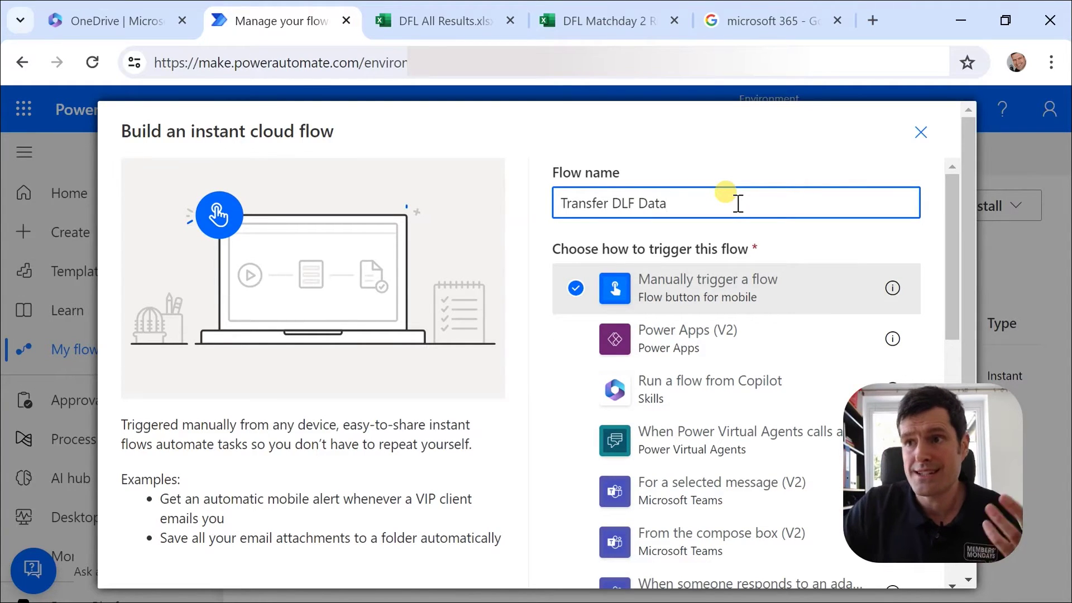
pyautogui.scroll(-1, 970, 249)
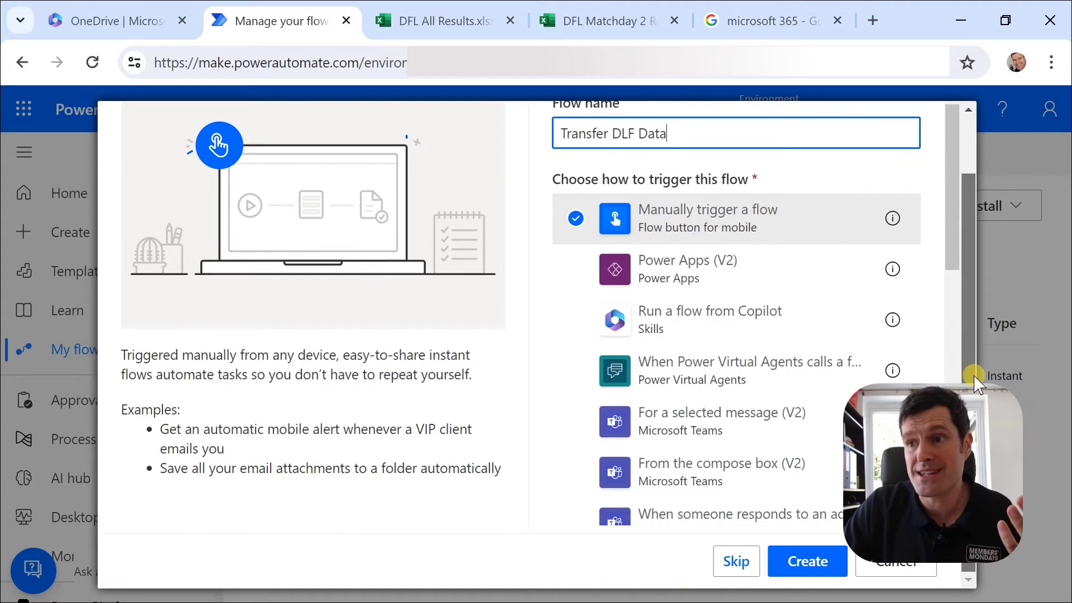
# Create the flow and add a new step below the manual trigger.
pyautogui.click(810, 562)
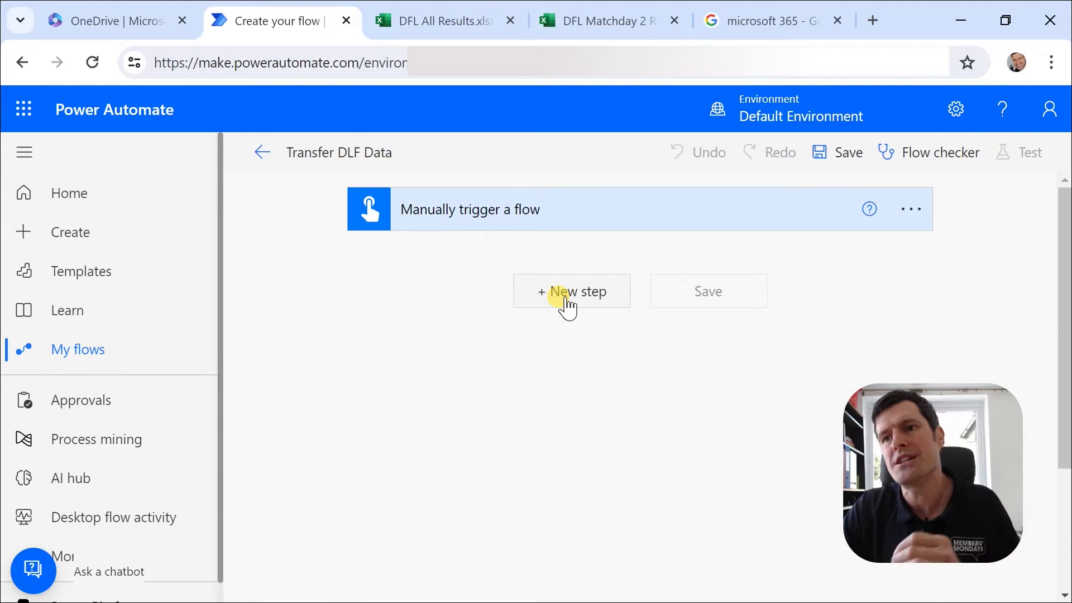
pyautogui.click(566, 304)
pyautogui.scroll(-2, 682, 358)
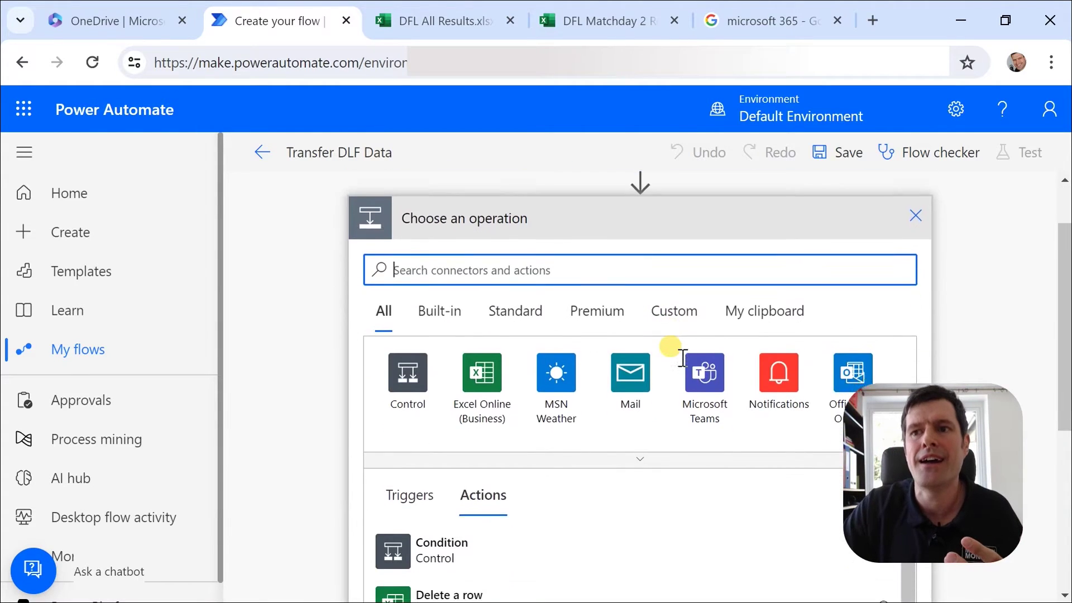
pyautogui.scroll(1, 598, 267)
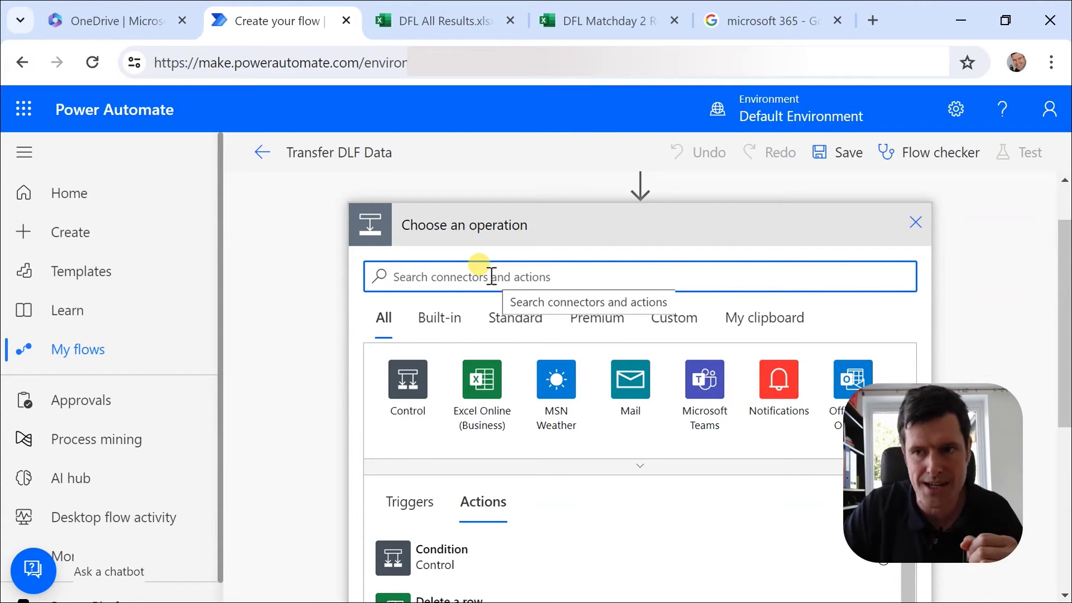
# Add the Excel Online (Business) 'List rows present in a table' action to the flow.
pyautogui.click(482, 390)
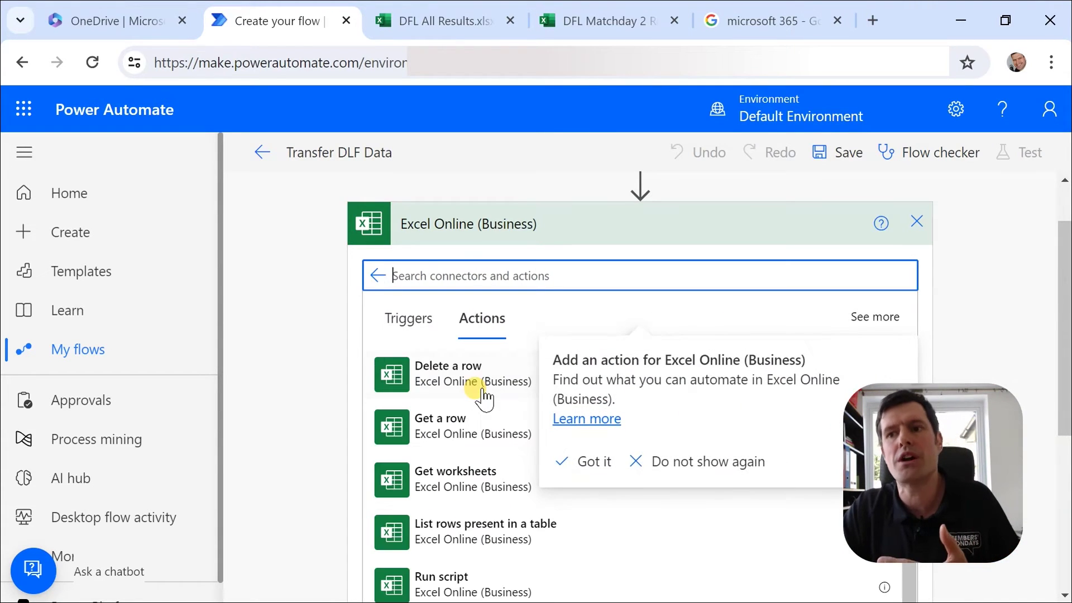
pyautogui.click(593, 466)
pyautogui.scroll(-1, 591, 471)
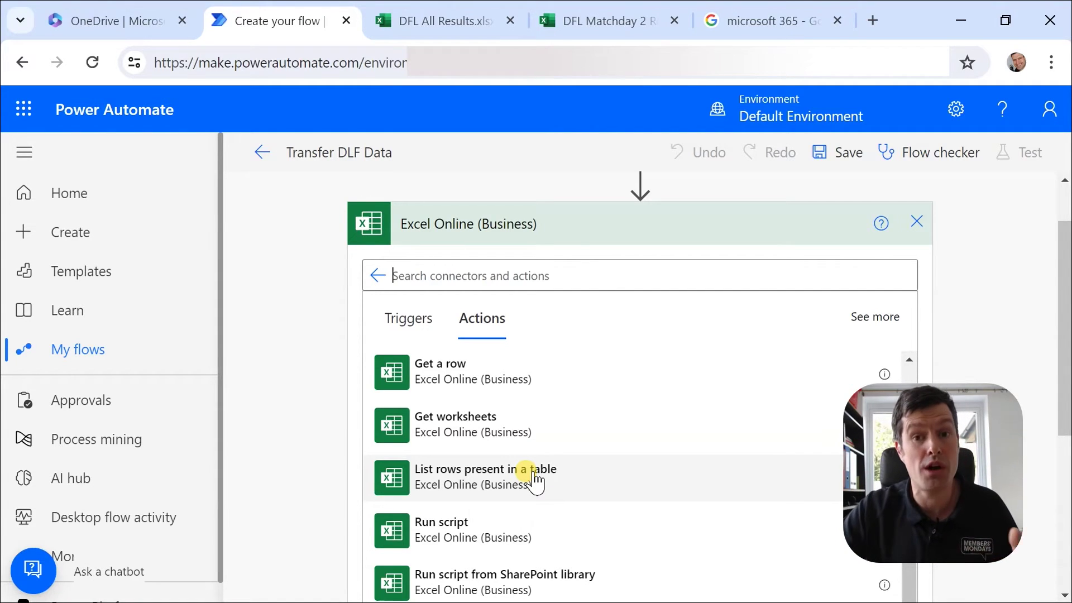
pyautogui.click(577, 479)
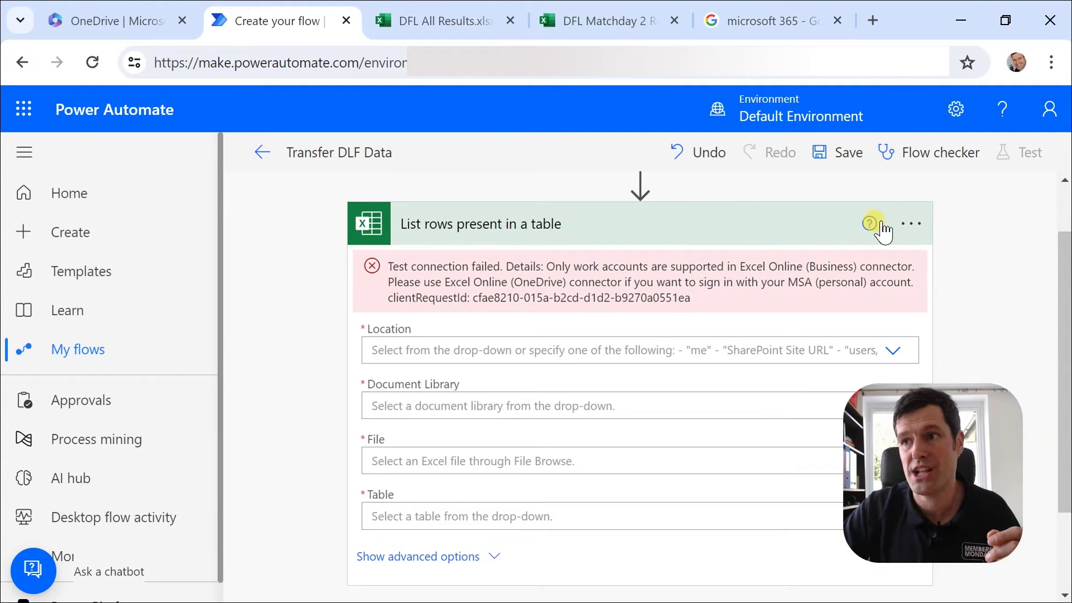
# Check the step's connection, then set Location to OneDrive for Business and Document Library to OneDrive.
pyautogui.click(912, 225)
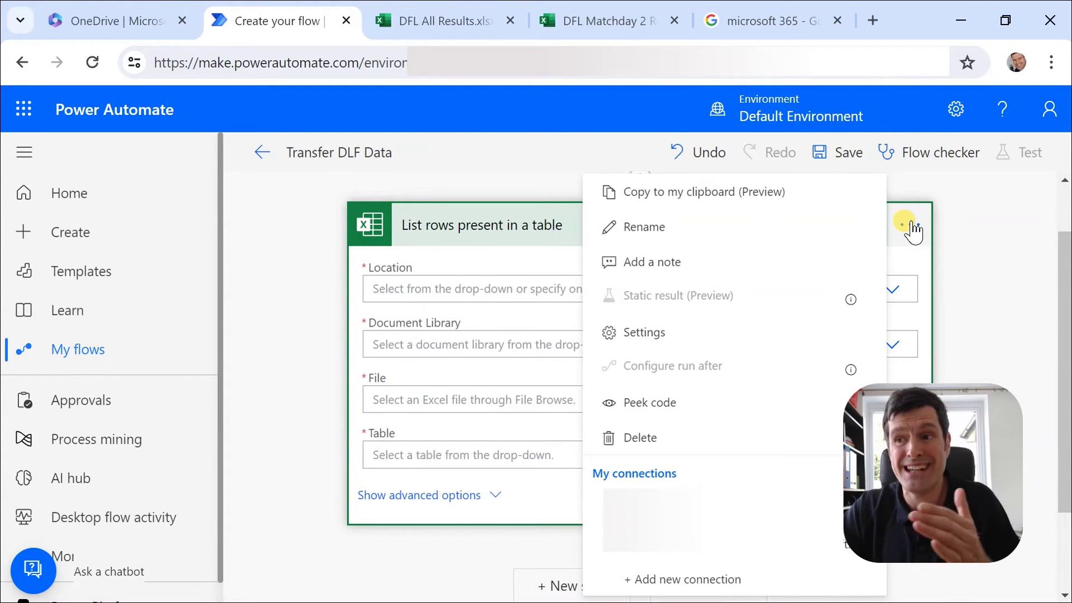
pyautogui.moveTo(802, 384)
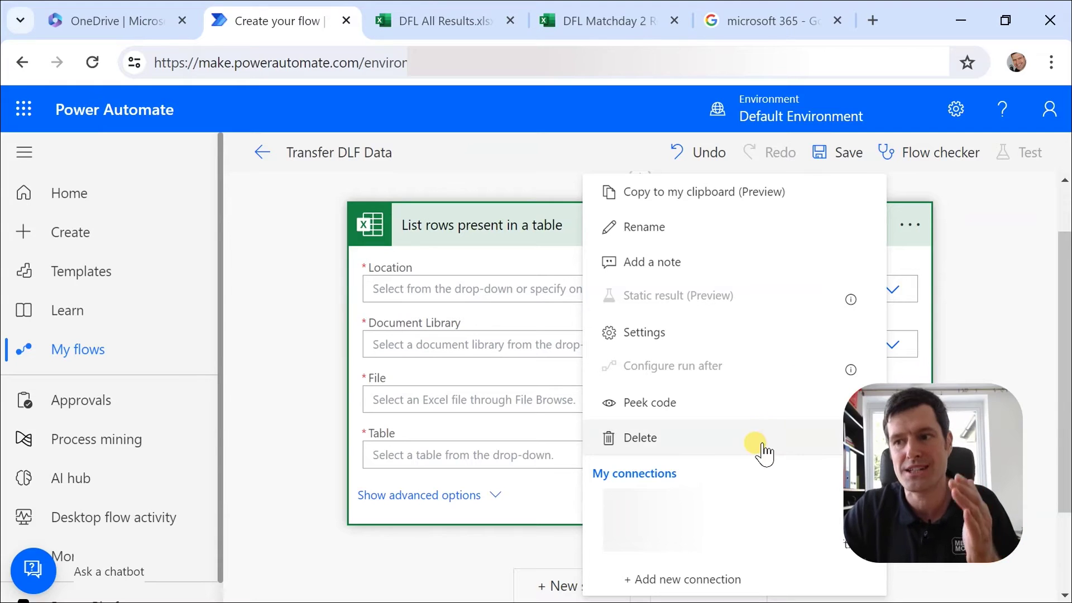
pyautogui.click(743, 555)
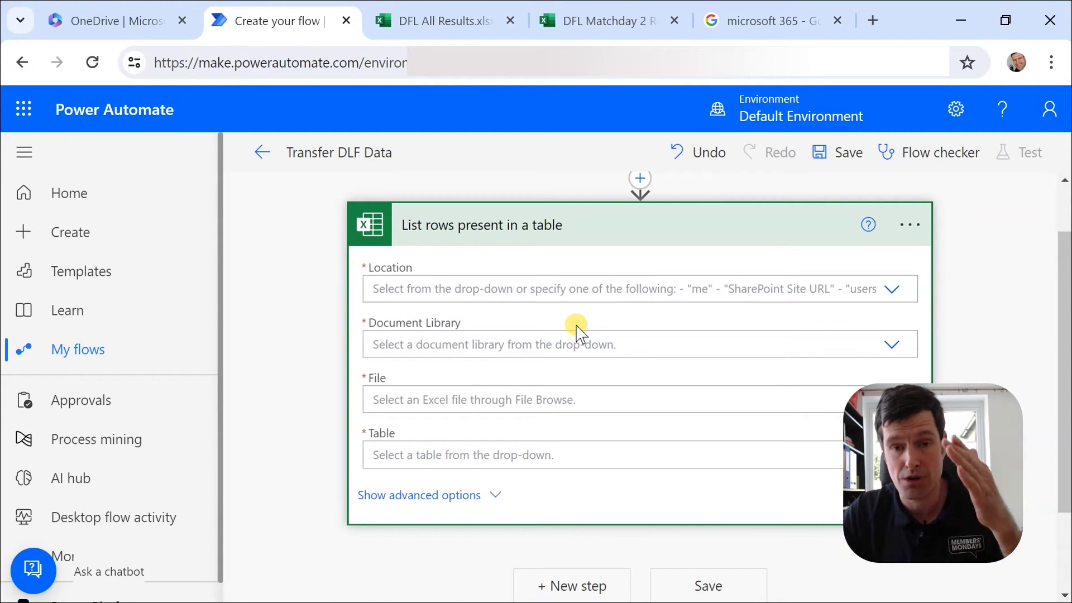
pyautogui.click(891, 291)
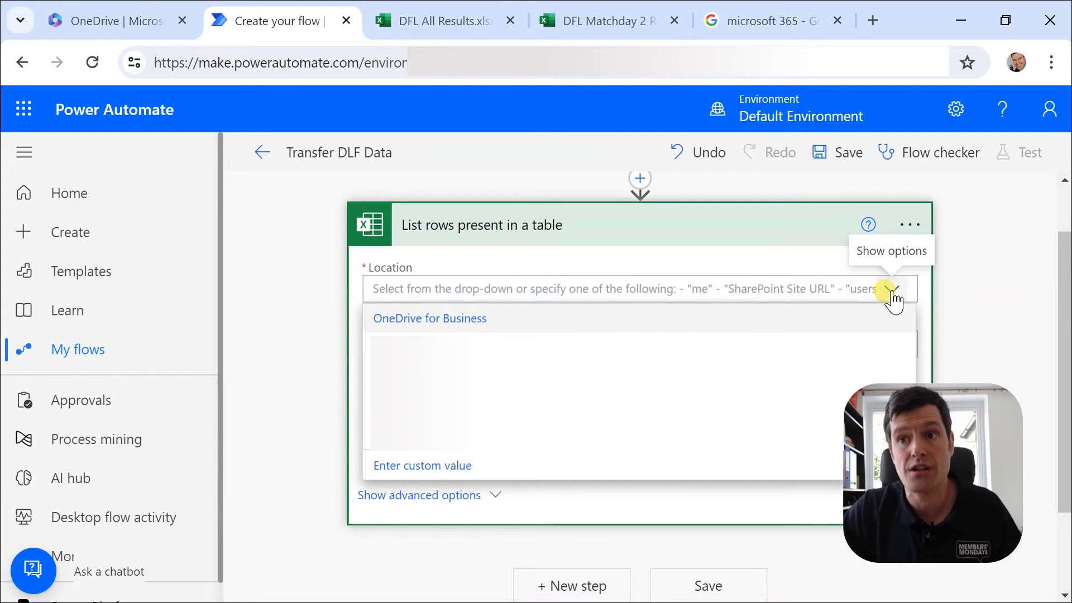
pyautogui.click(455, 319)
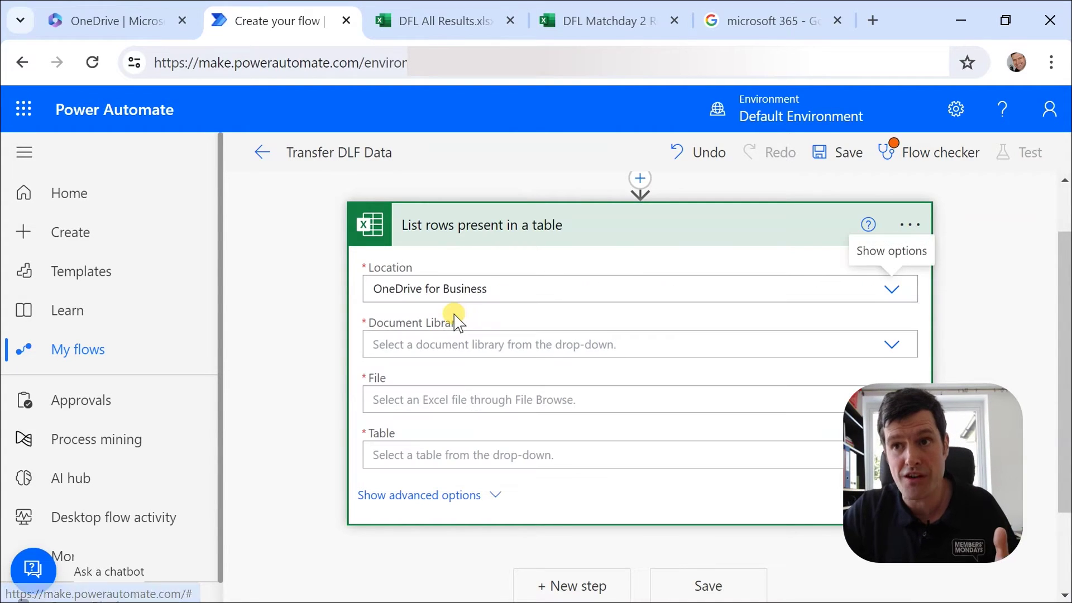
pyautogui.click(893, 347)
pyautogui.click(467, 378)
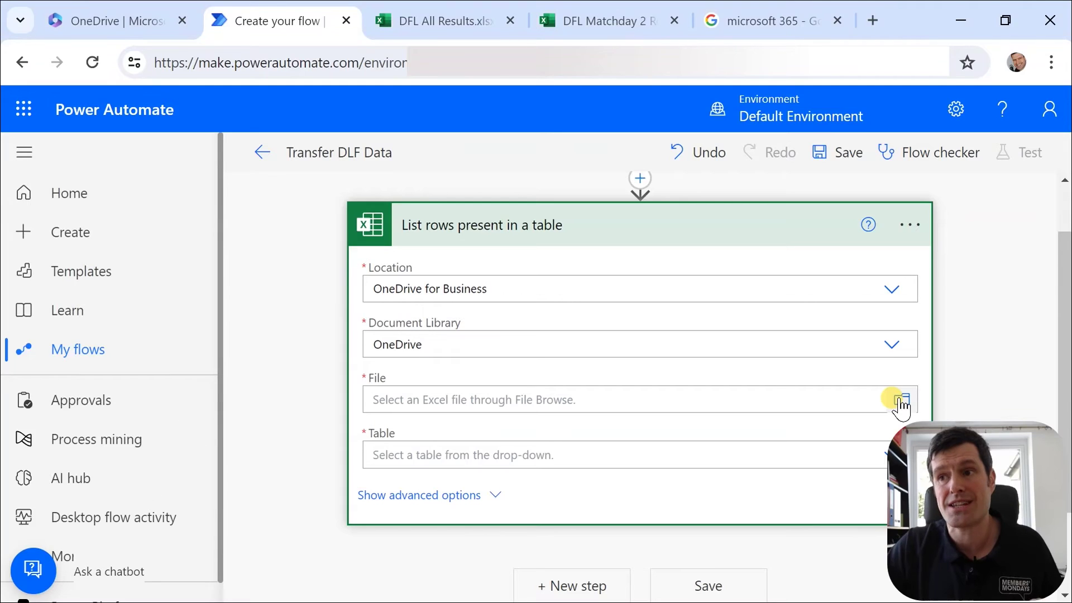
# Choose Doggy Football League/DFL Matchday 2 Results.xlsx as the file and Table_Week_2 as the table.
pyautogui.click(901, 401)
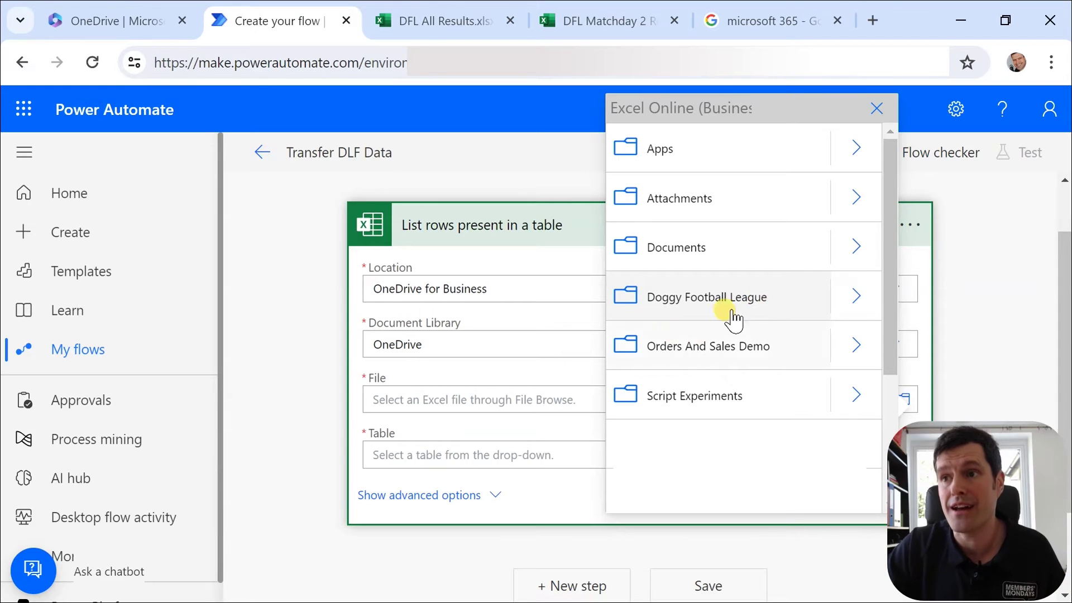
pyautogui.click(857, 297)
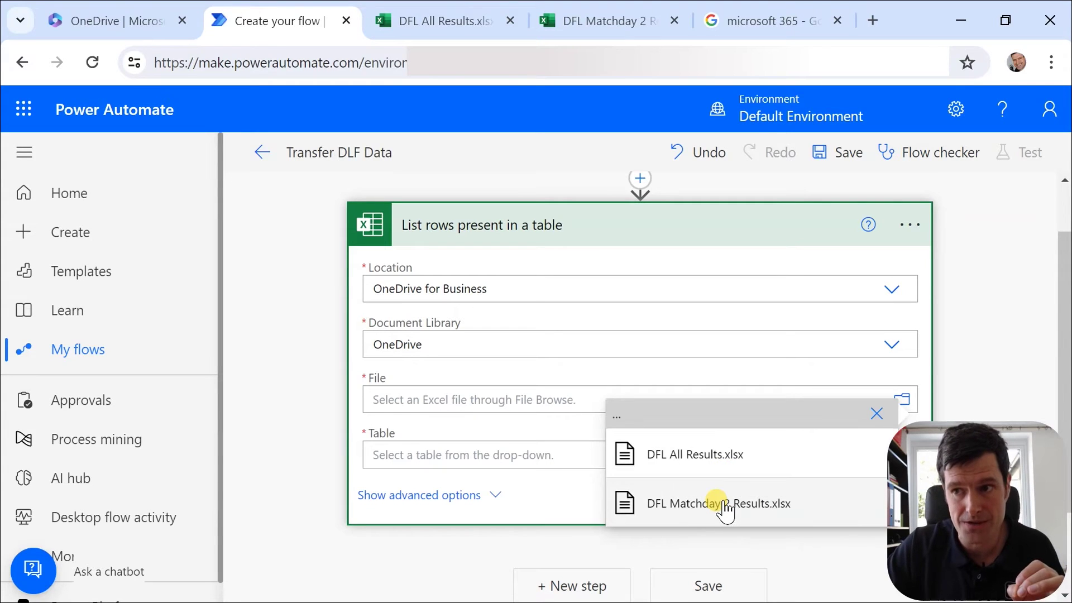
pyautogui.click(724, 505)
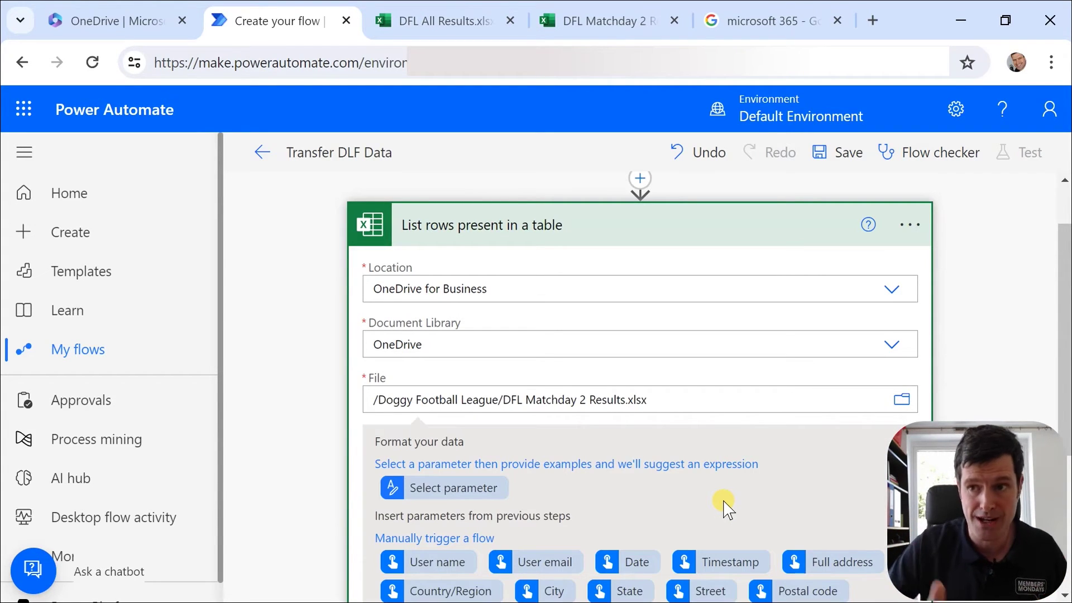
pyautogui.scroll(-3, 724, 505)
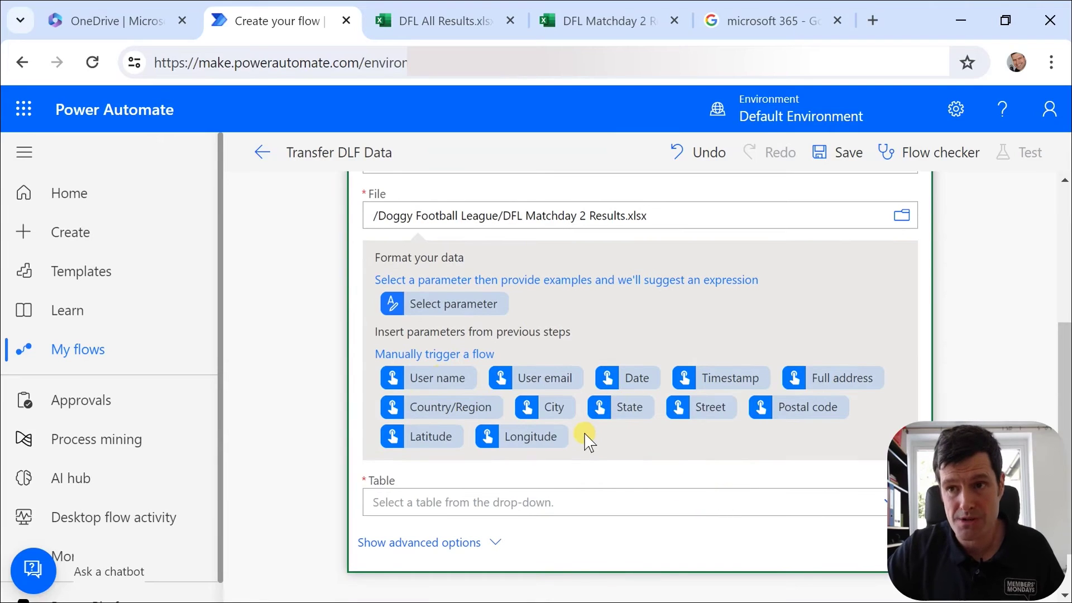
pyautogui.scroll(-1, 686, 490)
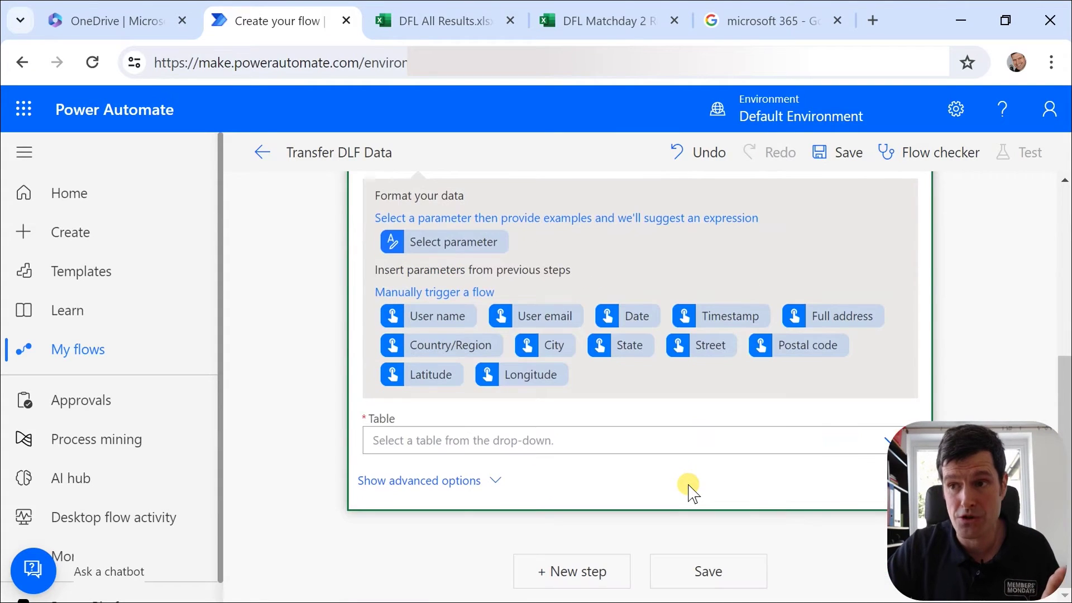
pyautogui.click(882, 445)
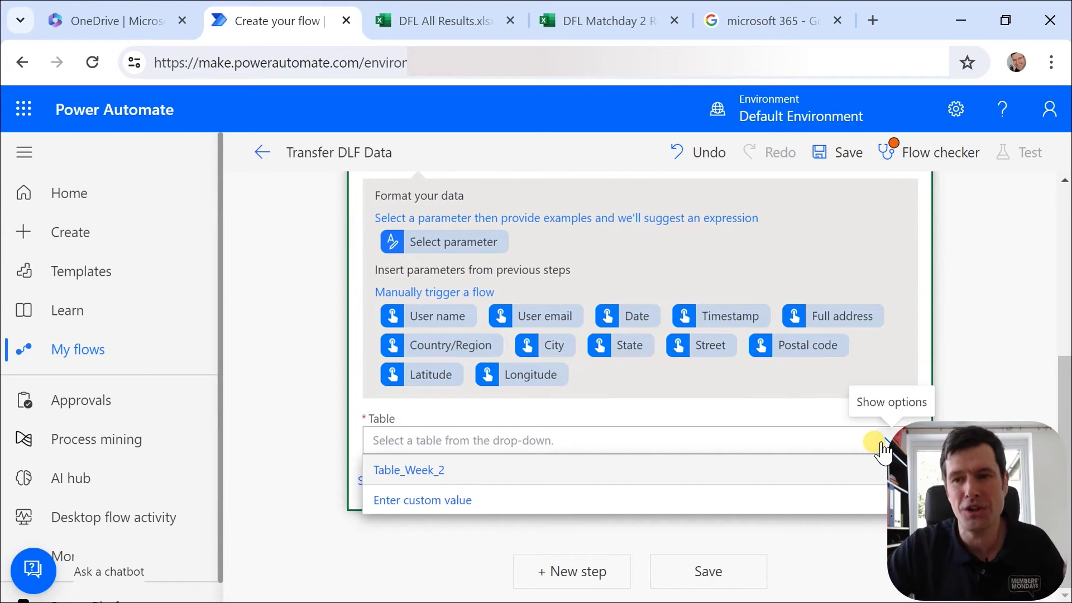
pyautogui.click(438, 471)
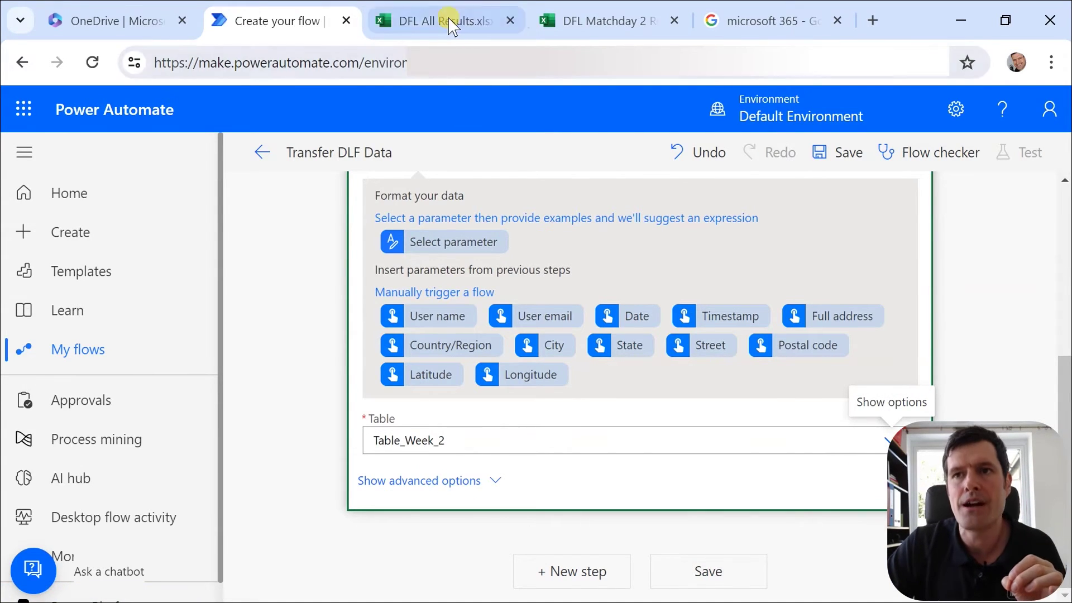
# Confirm in the Matchday 2 workbook that the table is named Table_Week_2, then view DFL All Results.
pyautogui.click(631, 25)
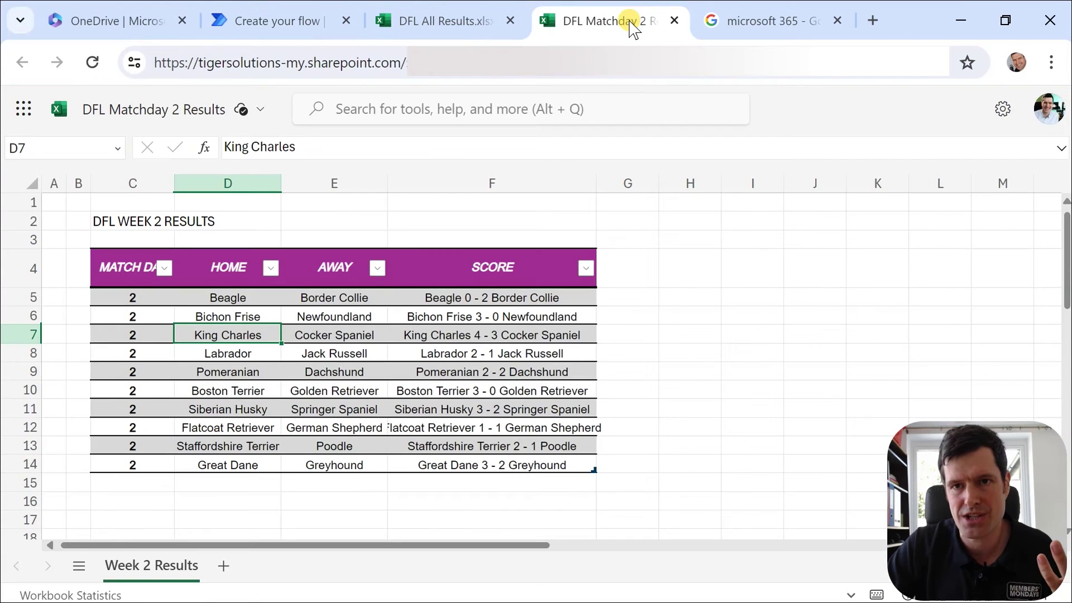
pyautogui.click(126, 334)
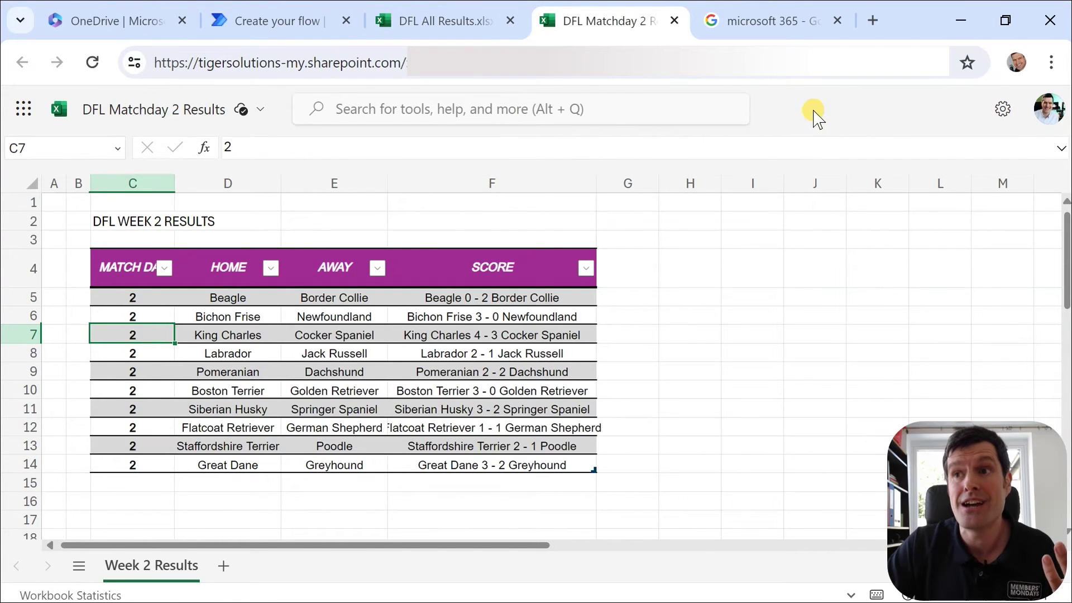
pyautogui.moveTo(813, 112)
pyautogui.click(804, 150)
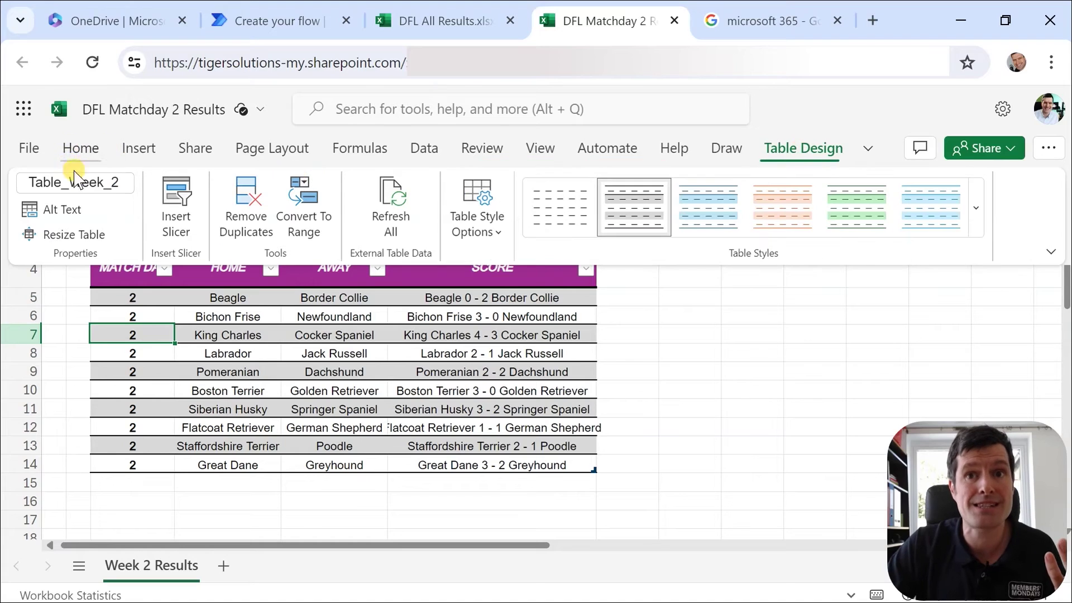
pyautogui.click(430, 11)
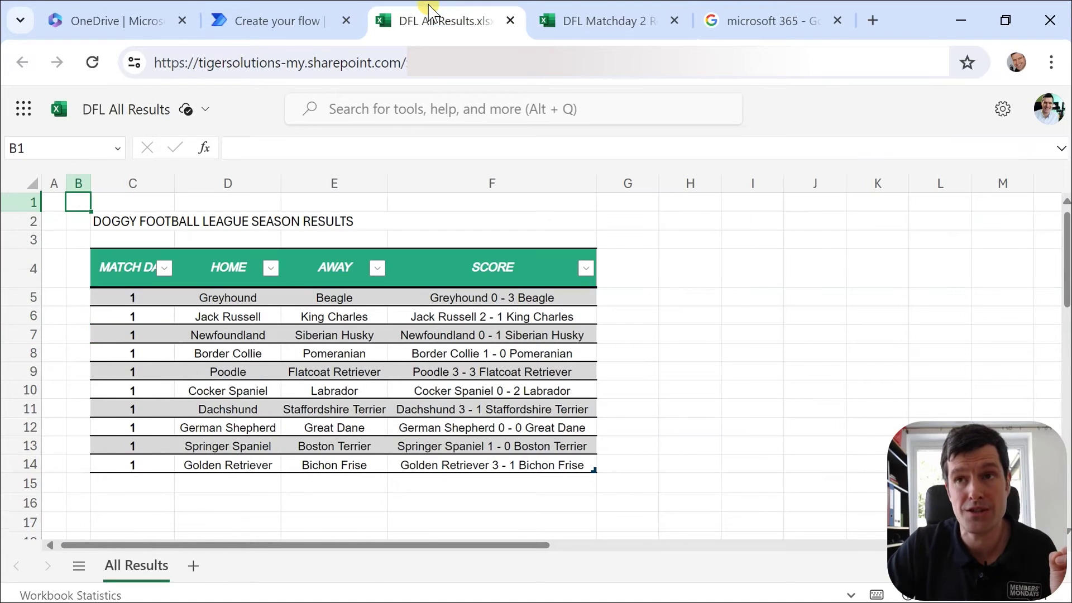
# Return to the Transfer DLF Data flow editor and save the flow.
pyautogui.click(275, 14)
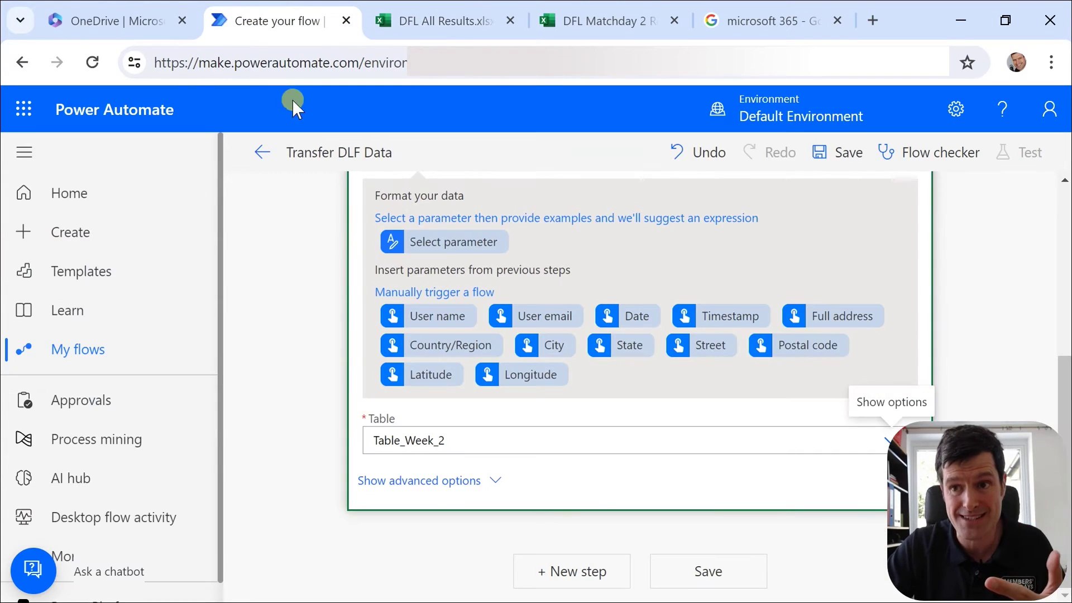
pyautogui.click(720, 575)
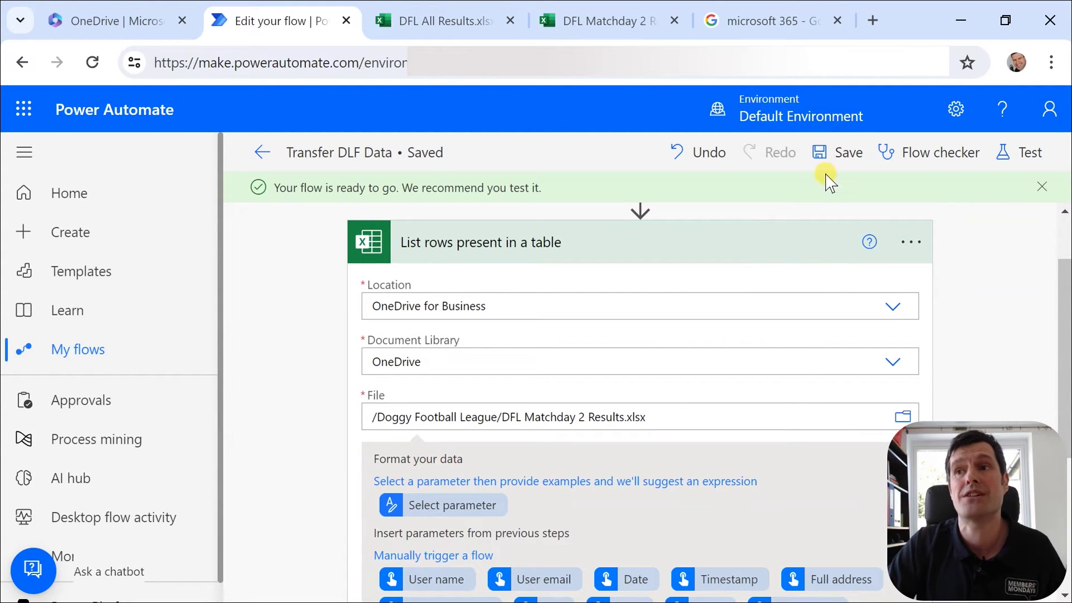
pyautogui.click(846, 154)
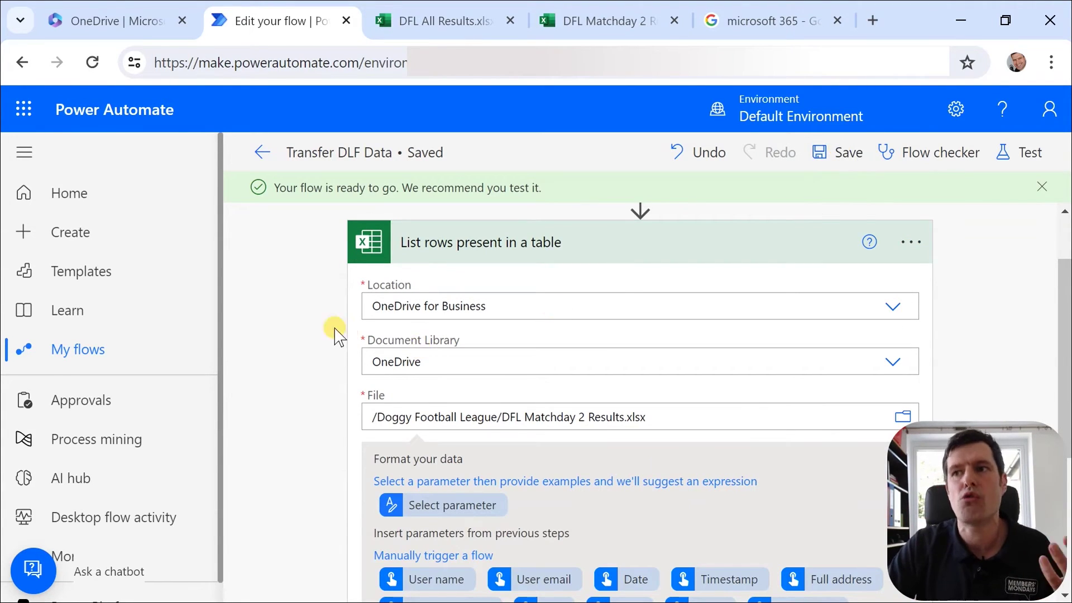
pyautogui.scroll(-3, 357, 363)
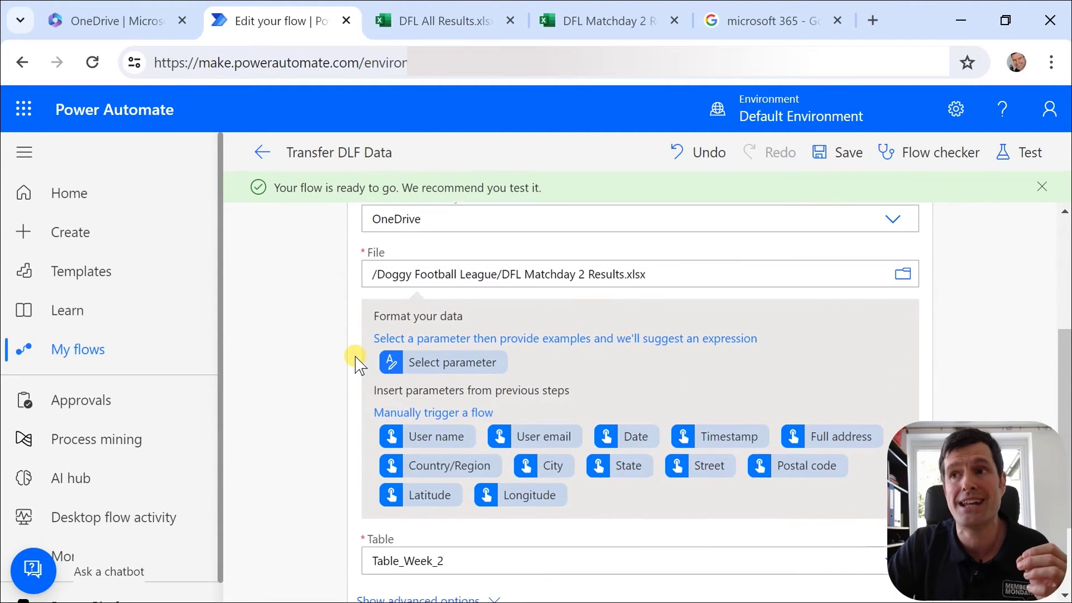
pyautogui.scroll(-2, 356, 363)
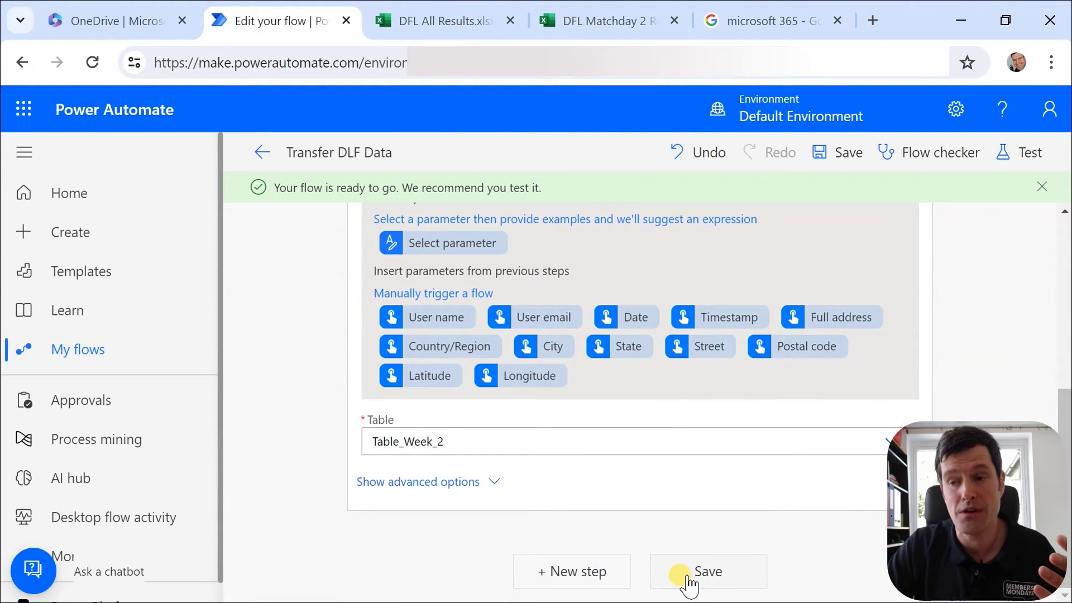
# Add an Excel Online (Business) 'Add a row into a table' step after the list-rows step.
pyautogui.click(594, 579)
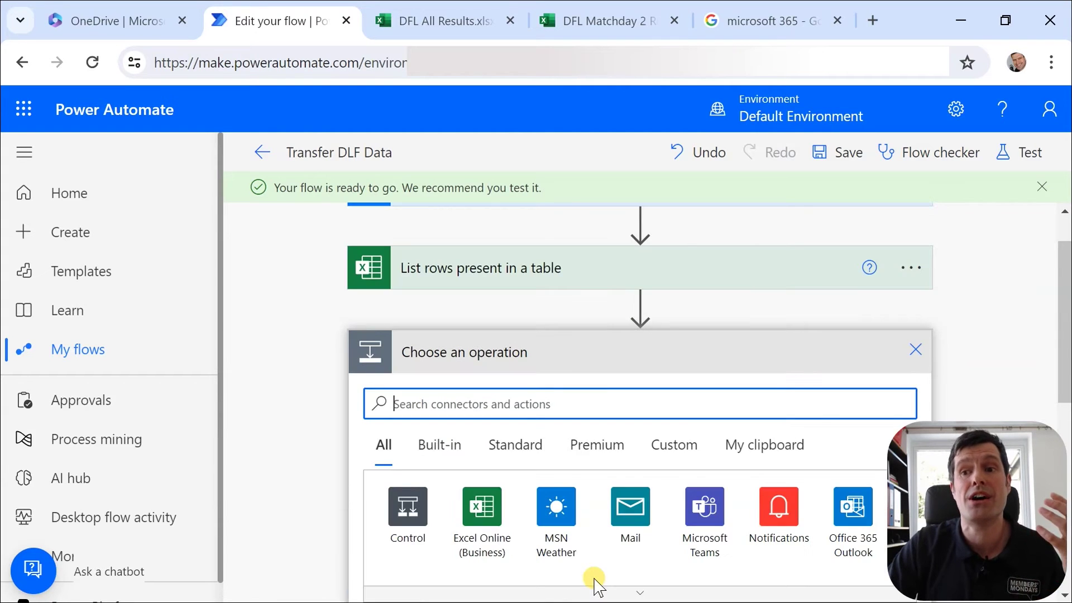
pyautogui.click(482, 528)
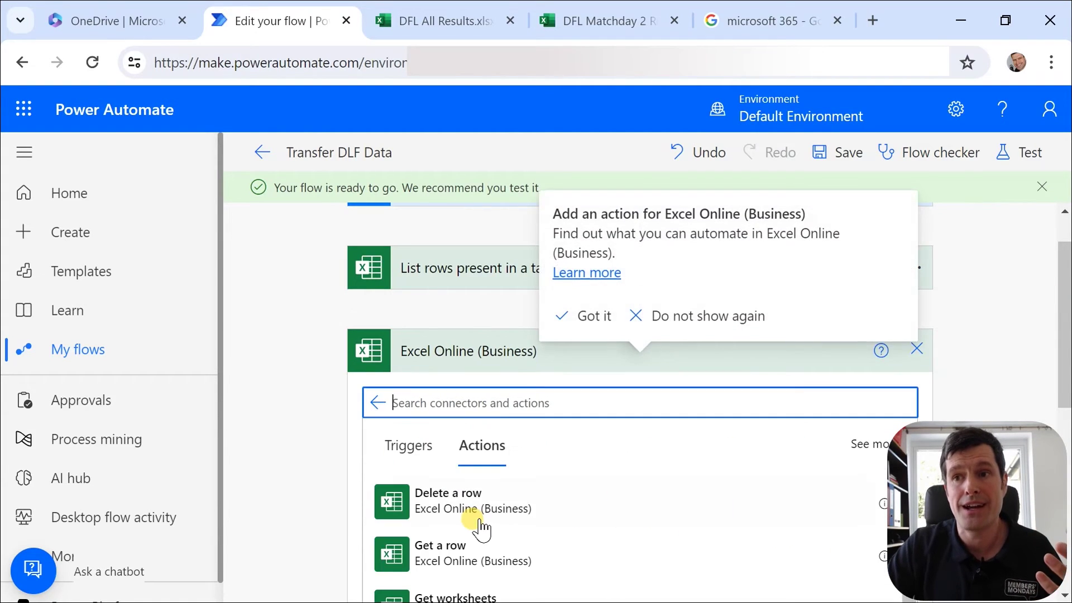
pyautogui.scroll(-5, 481, 528)
pyautogui.scroll(2, 481, 527)
pyautogui.scroll(-4, 481, 528)
pyautogui.scroll(-4, 662, 533)
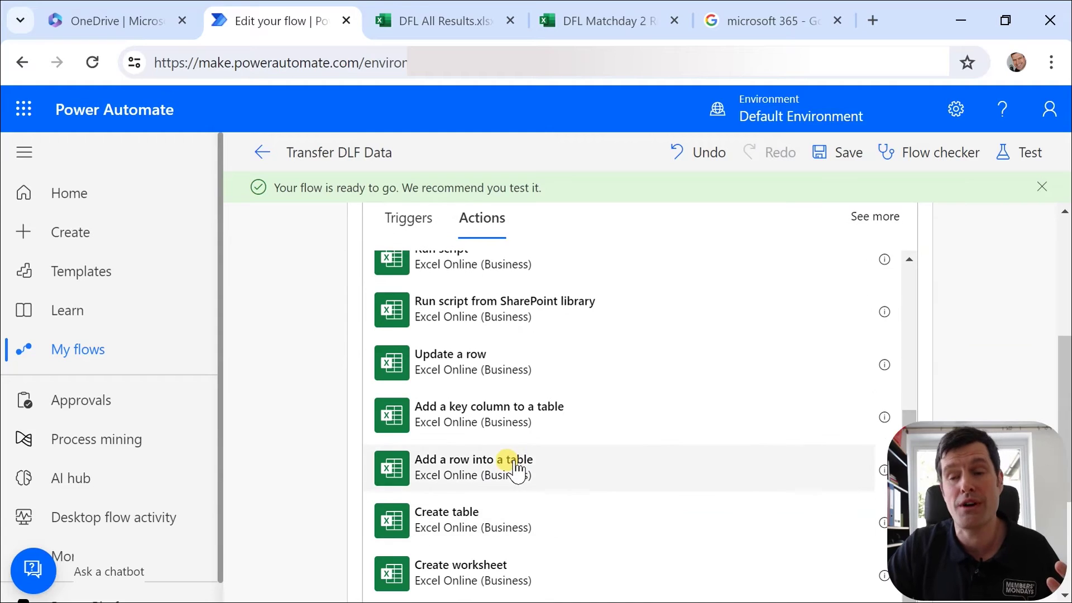
pyautogui.click(514, 468)
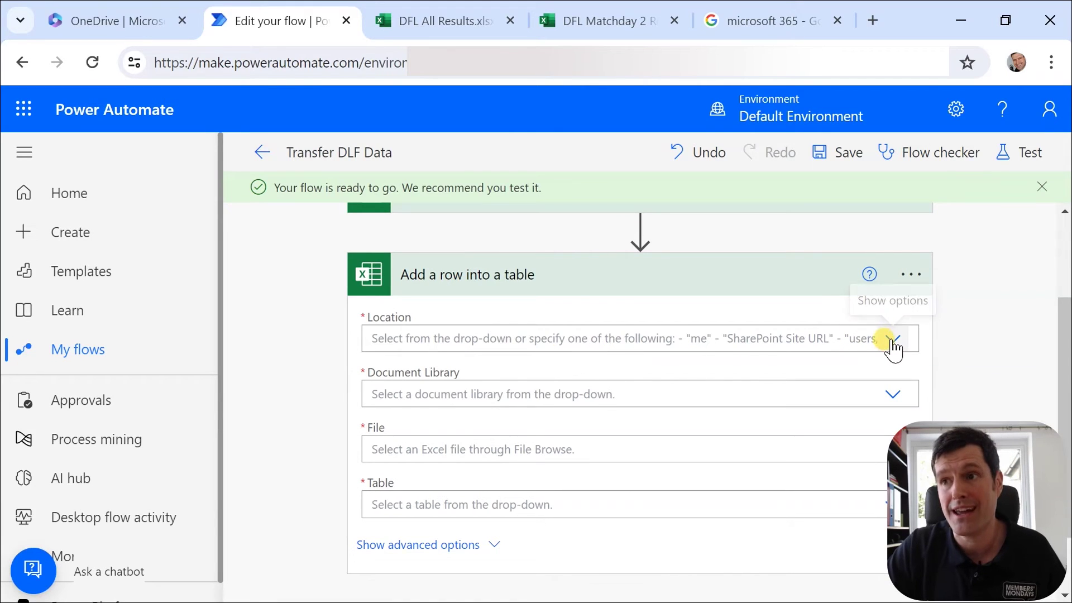
# Set the new step's location to OneDrive for Business and its document library to OneDrive.
pyautogui.click(893, 339)
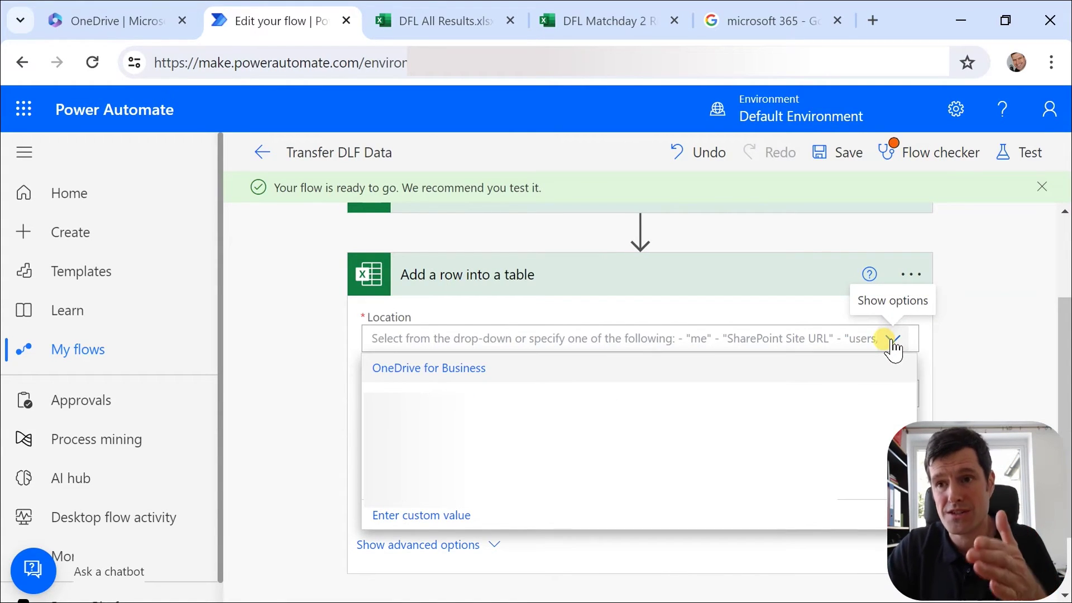
pyautogui.click(377, 368)
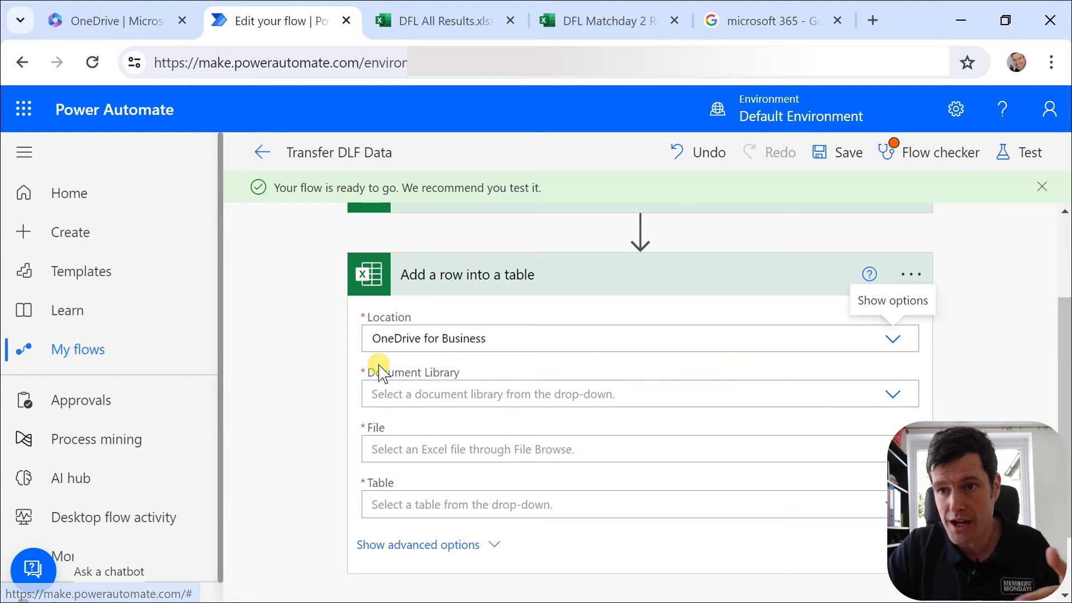
pyautogui.click(893, 394)
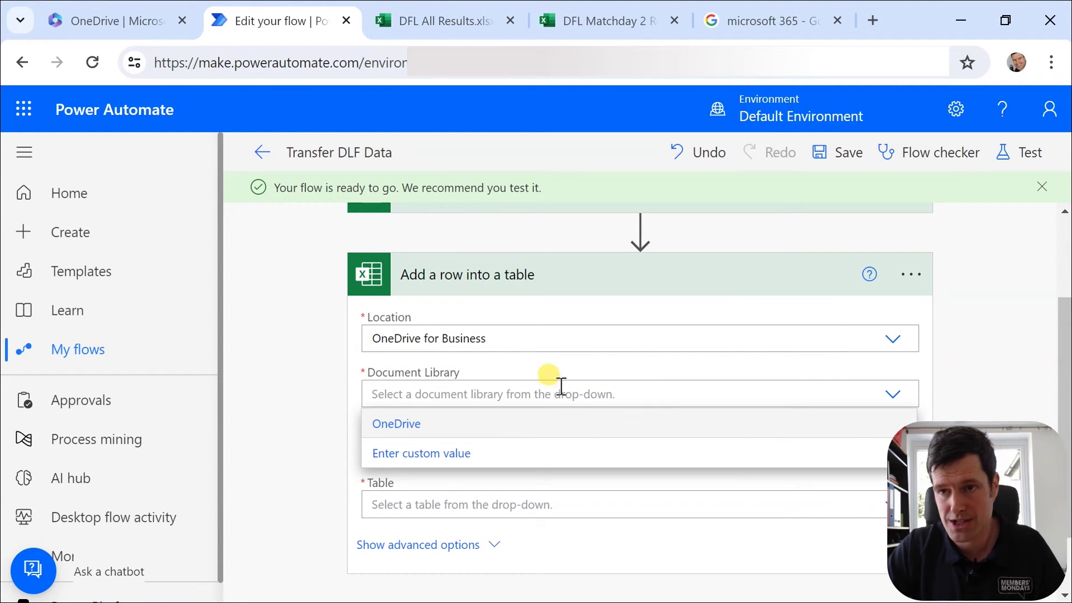
pyautogui.click(400, 425)
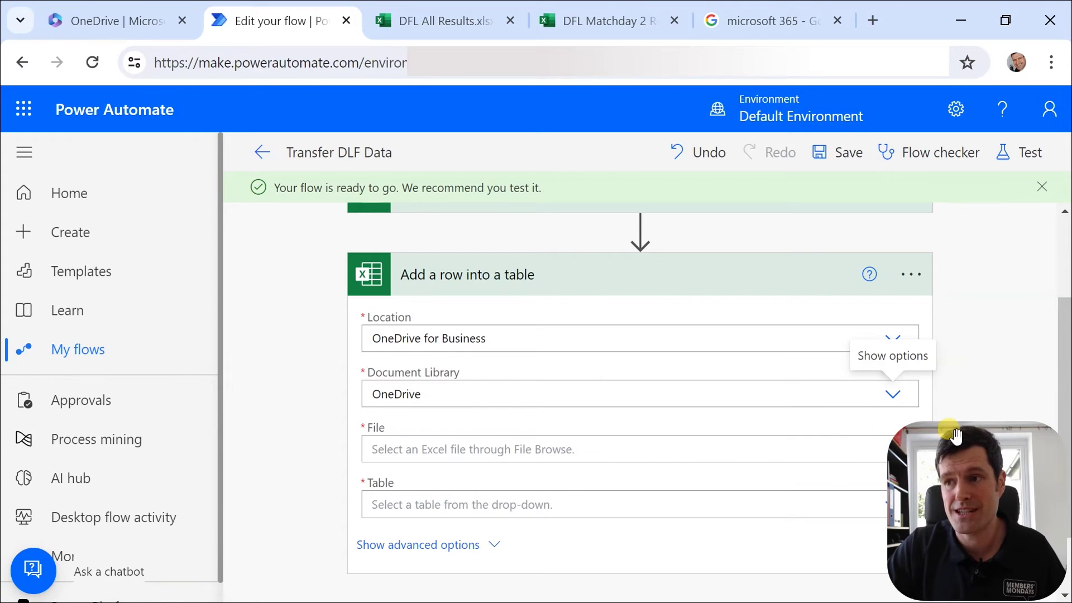
pyautogui.moveTo(998, 443); pyautogui.dragTo(1009, 199)
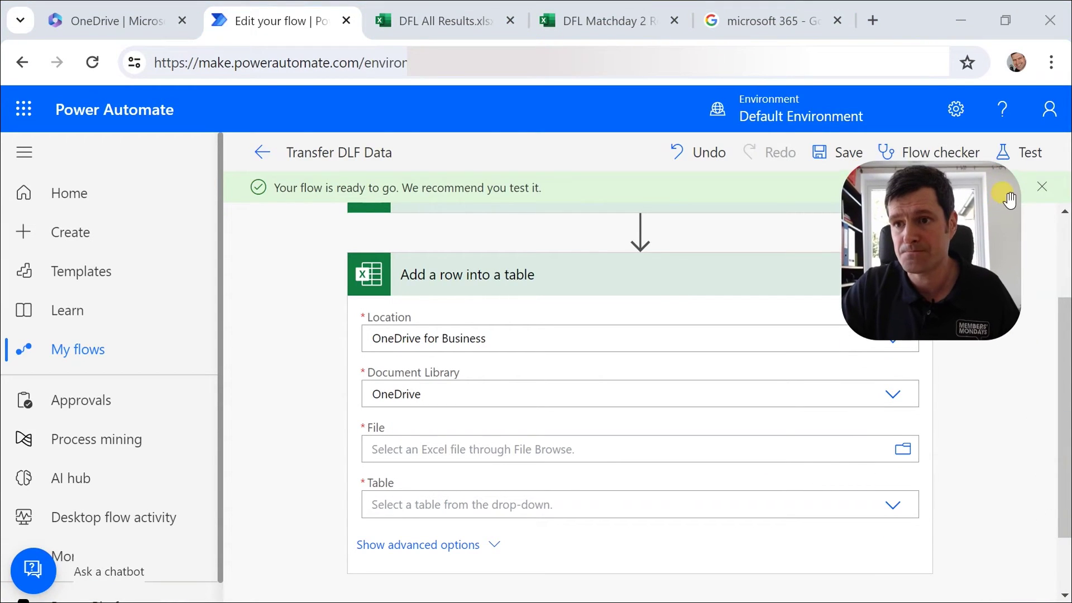
# Choose DFL All Results.xlsx from the Doggy Football League folder as the step's file.
pyautogui.click(902, 449)
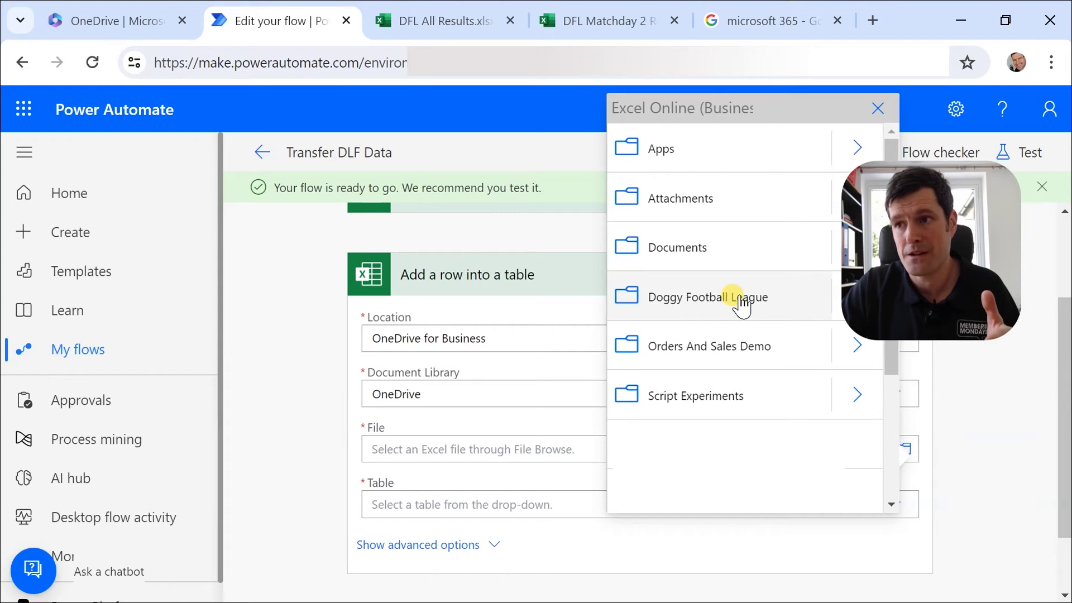
pyautogui.click(834, 306)
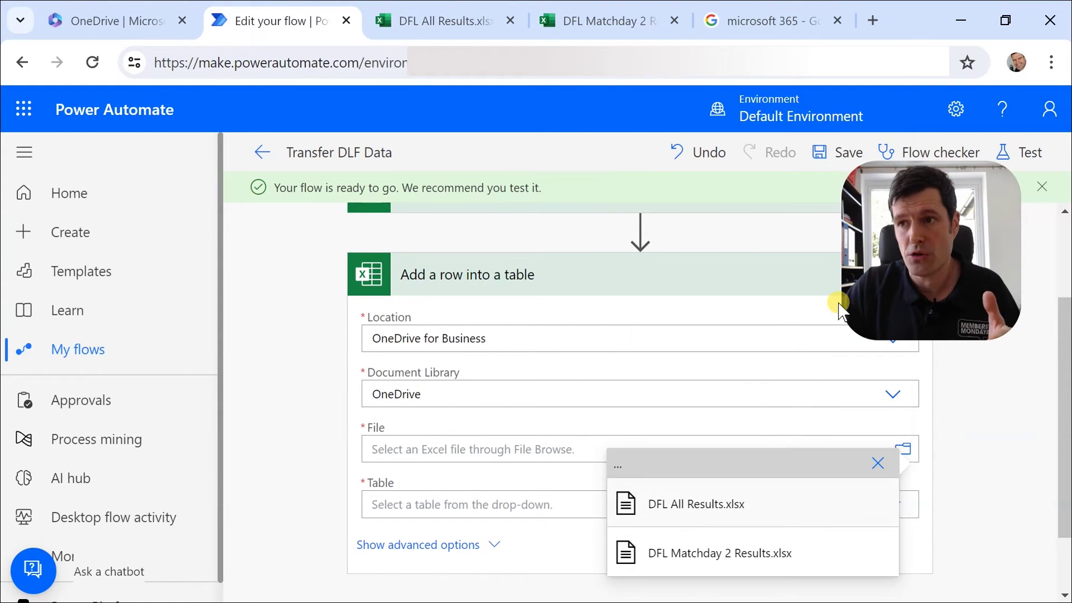
pyautogui.click(734, 505)
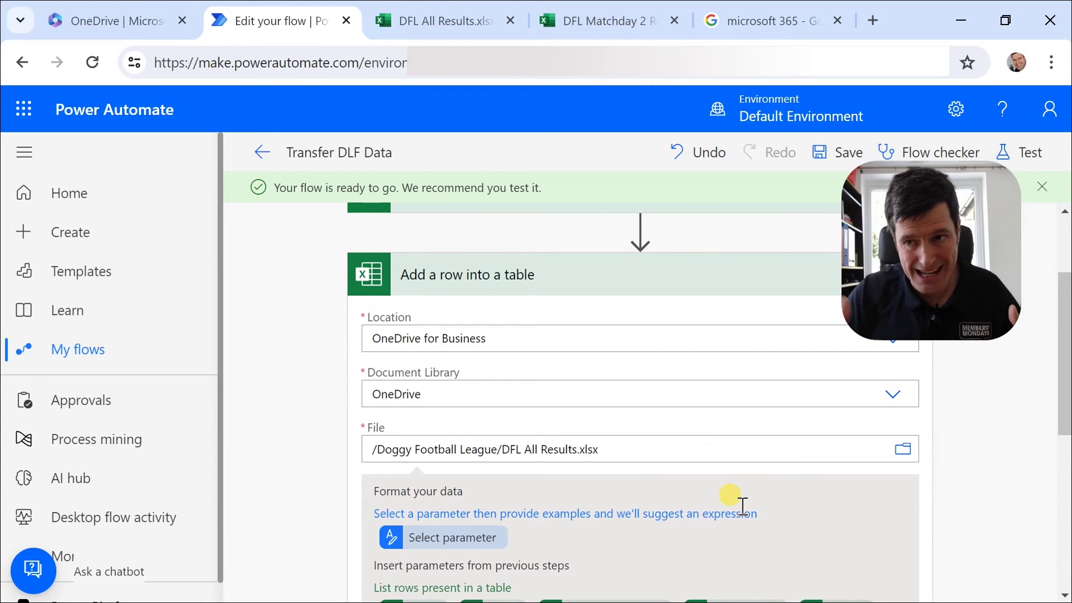
# Set the table to Table_All_Results, then view that table in the DFL All Results workbook.
pyautogui.scroll(-4, 742, 505)
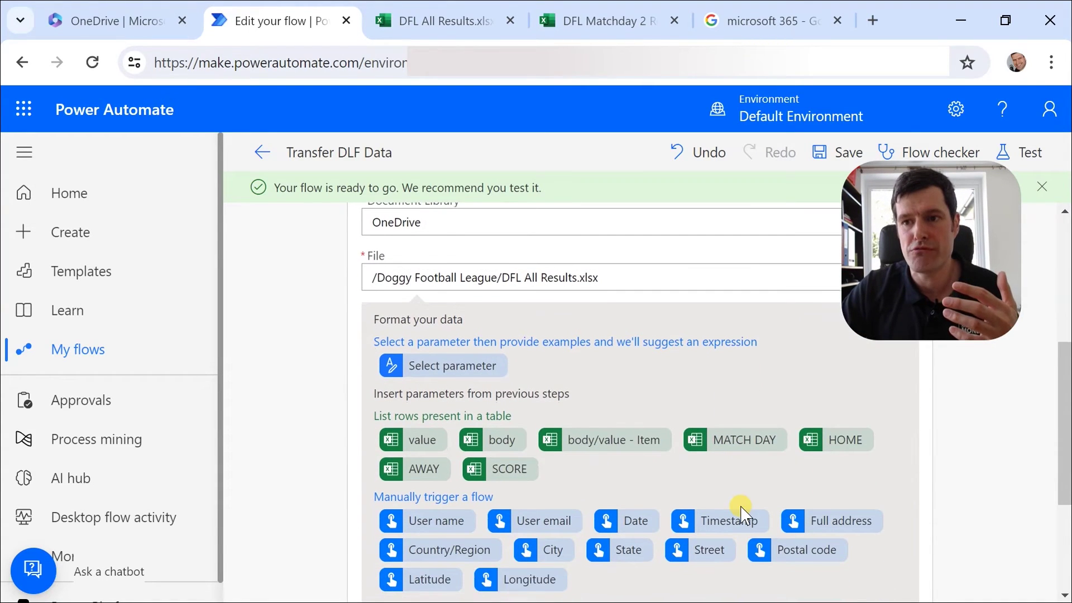
pyautogui.scroll(-1, 742, 509)
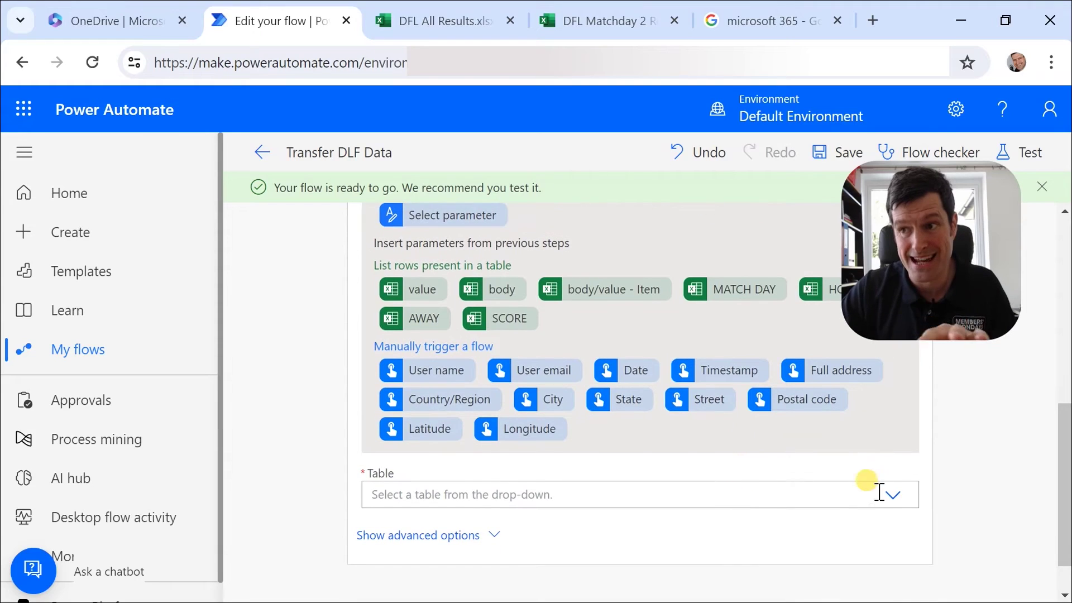
pyautogui.click(893, 496)
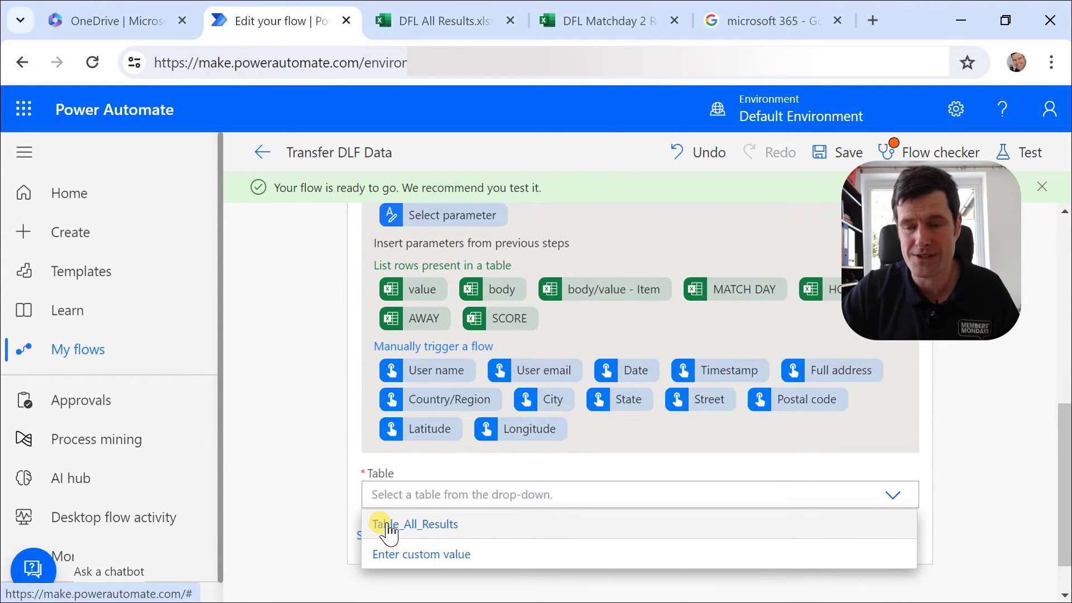
pyautogui.click(389, 527)
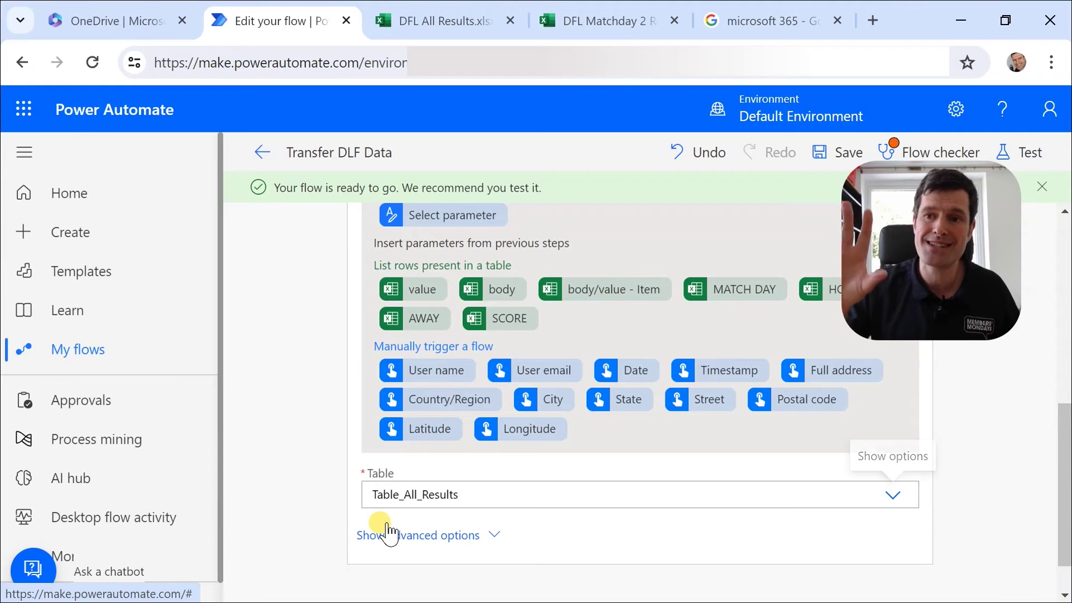
pyautogui.click(401, 14)
pyautogui.click(180, 364)
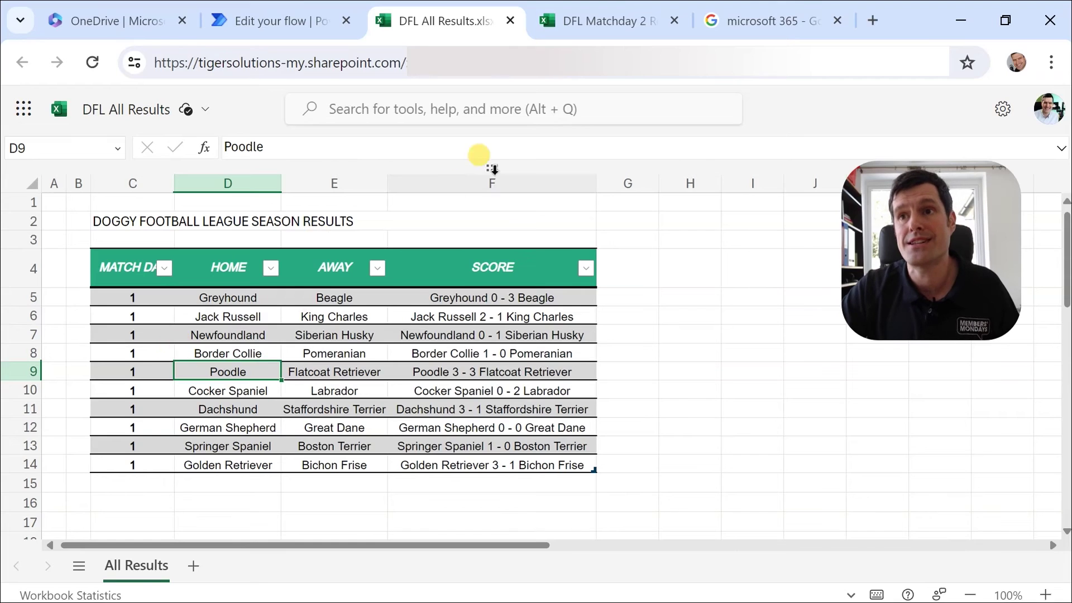
# Confirm on Table Design that the DFL All Results table is named Table_All_Results.
pyautogui.click(484, 330)
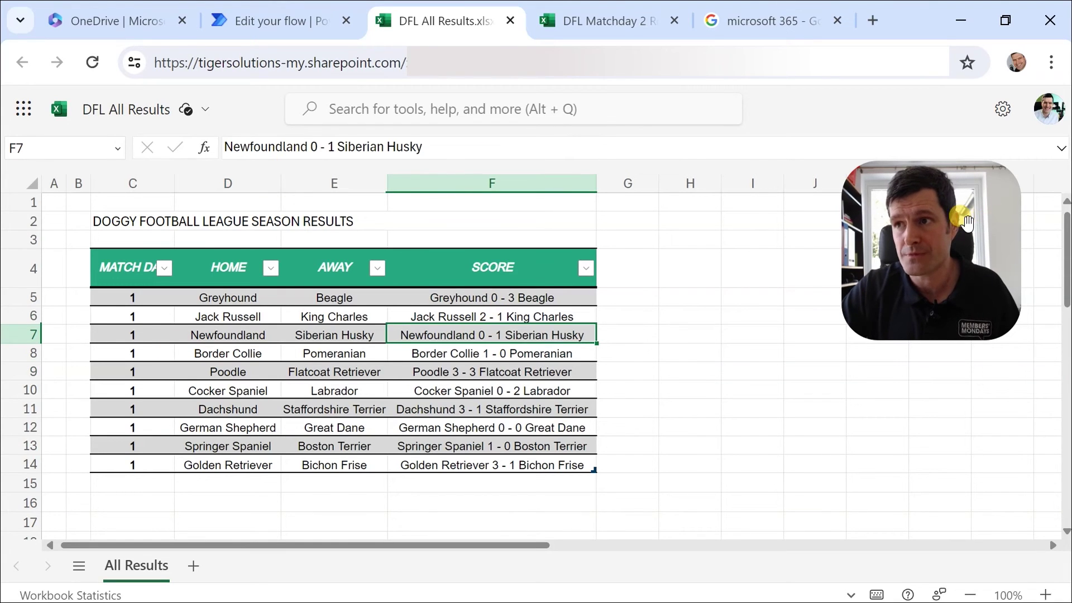
pyautogui.moveTo(968, 208); pyautogui.dragTo(994, 457)
pyautogui.click(335, 353)
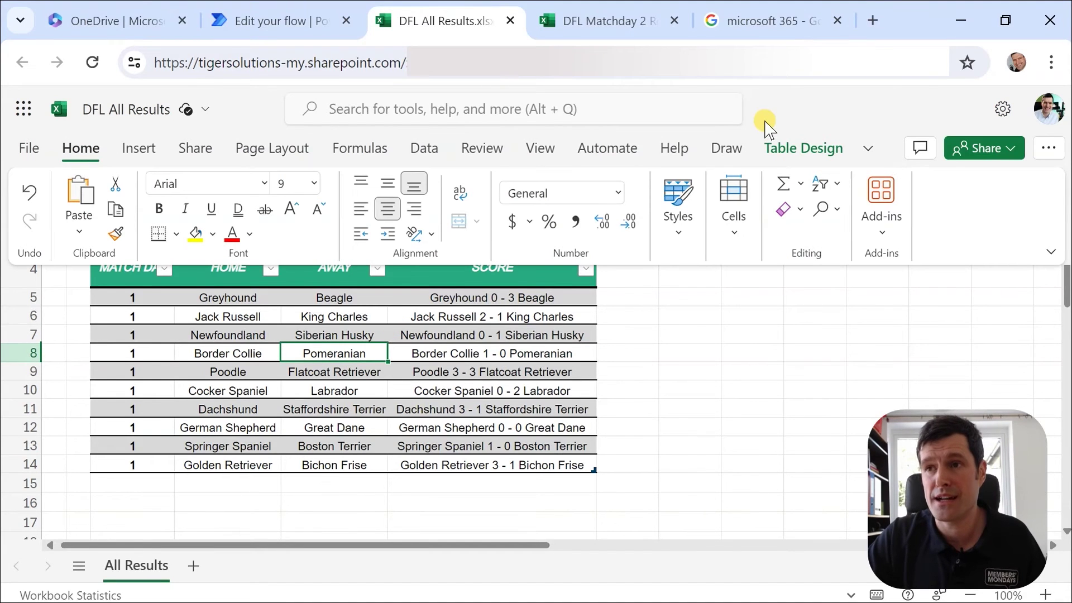
pyautogui.click(803, 148)
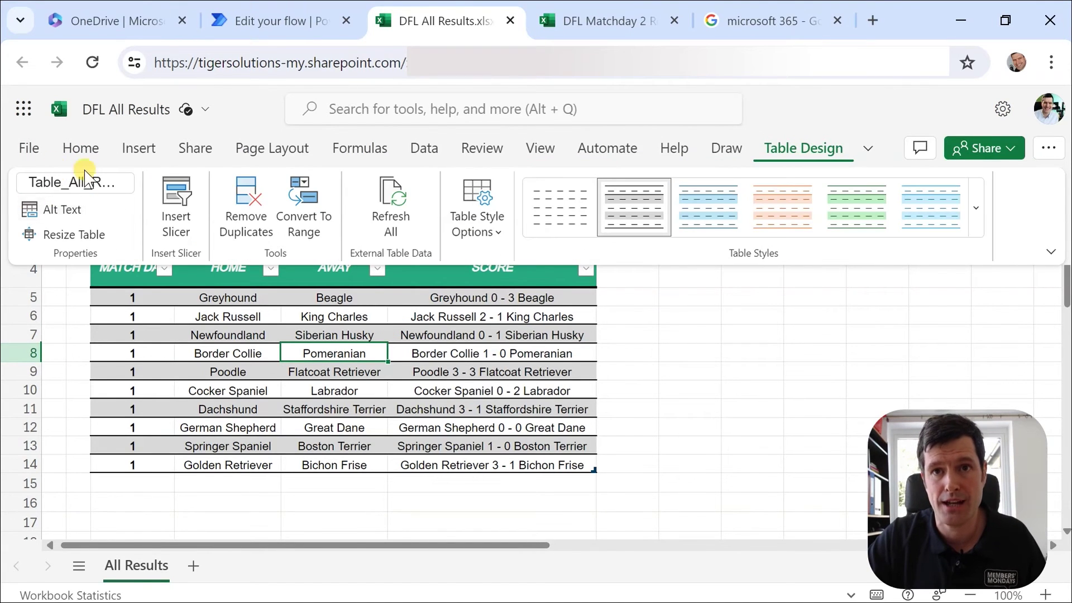
# Return to the flow after comparing the DFL Matchday 2 Results and DFL All Results workbooks.
pyautogui.click(251, 26)
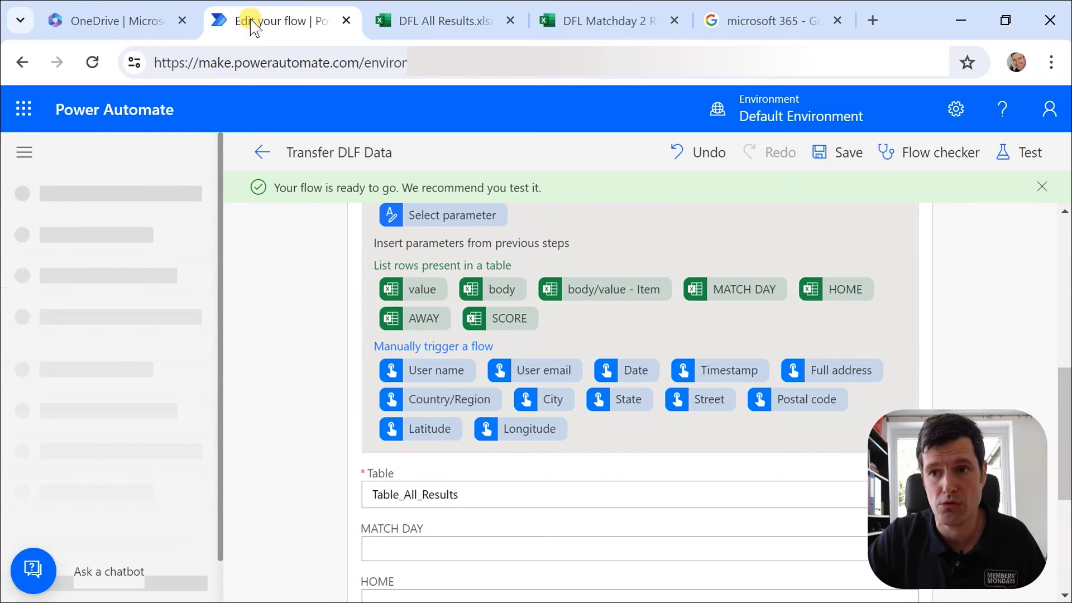
pyautogui.click(315, 407)
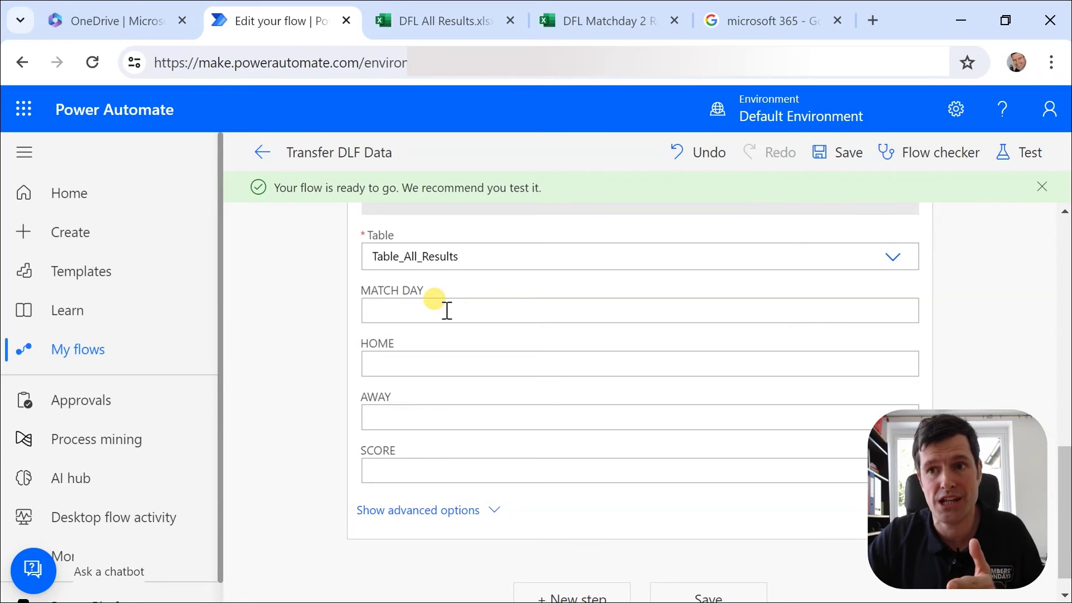
pyautogui.click(586, 21)
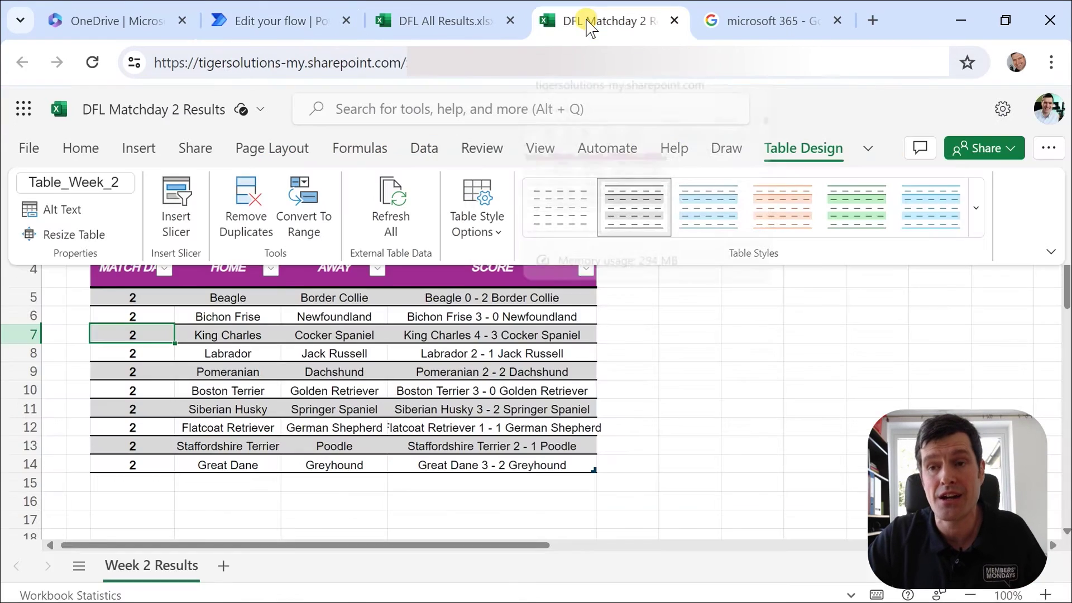
pyautogui.click(414, 25)
pyautogui.click(243, 27)
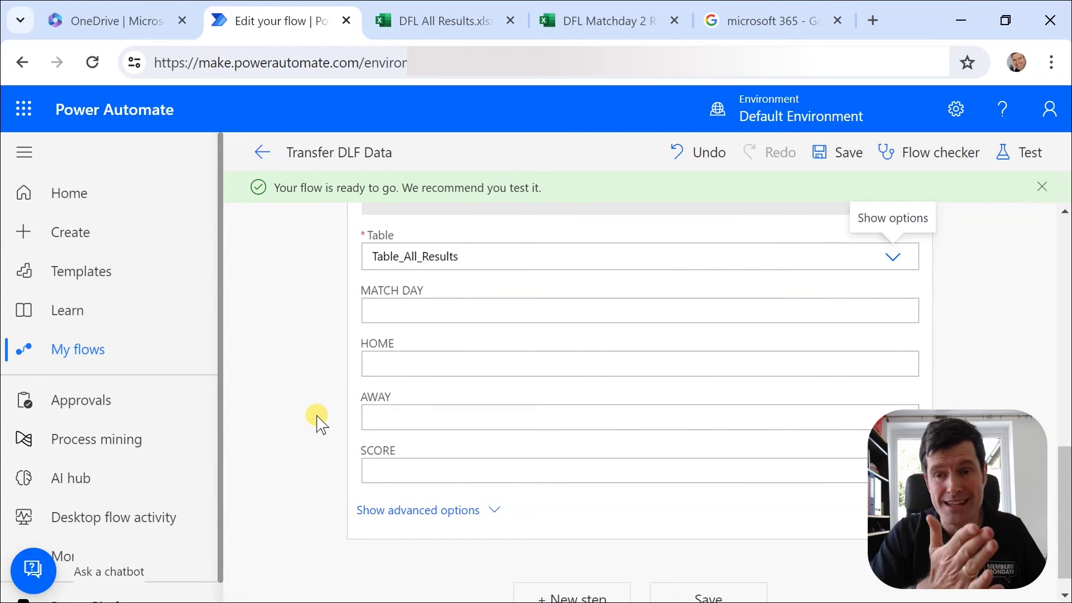
pyautogui.scroll(1, 319, 422)
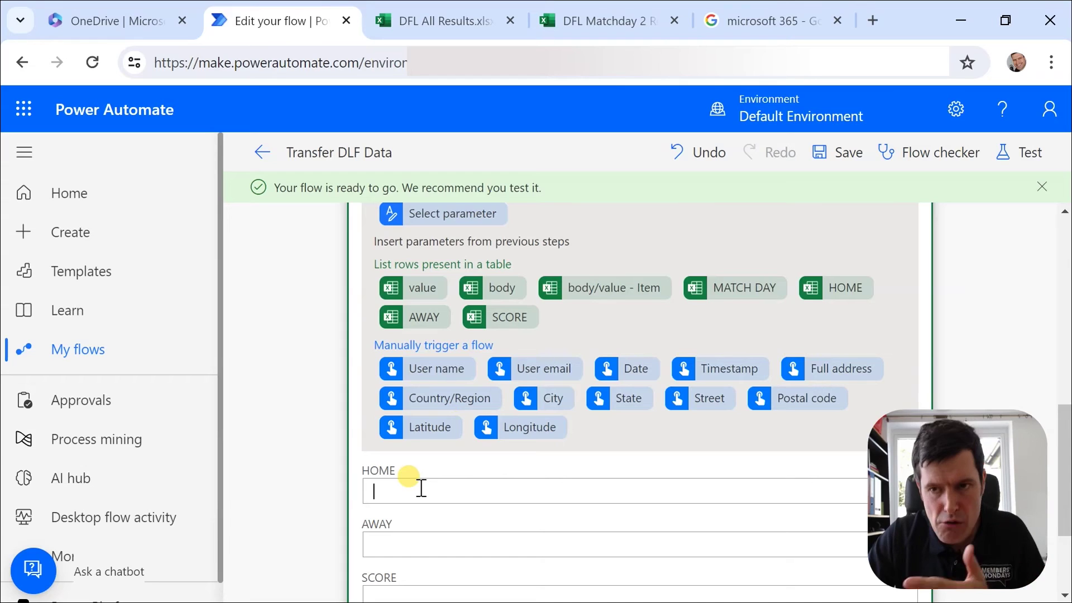
pyautogui.scroll(-2, 507, 472)
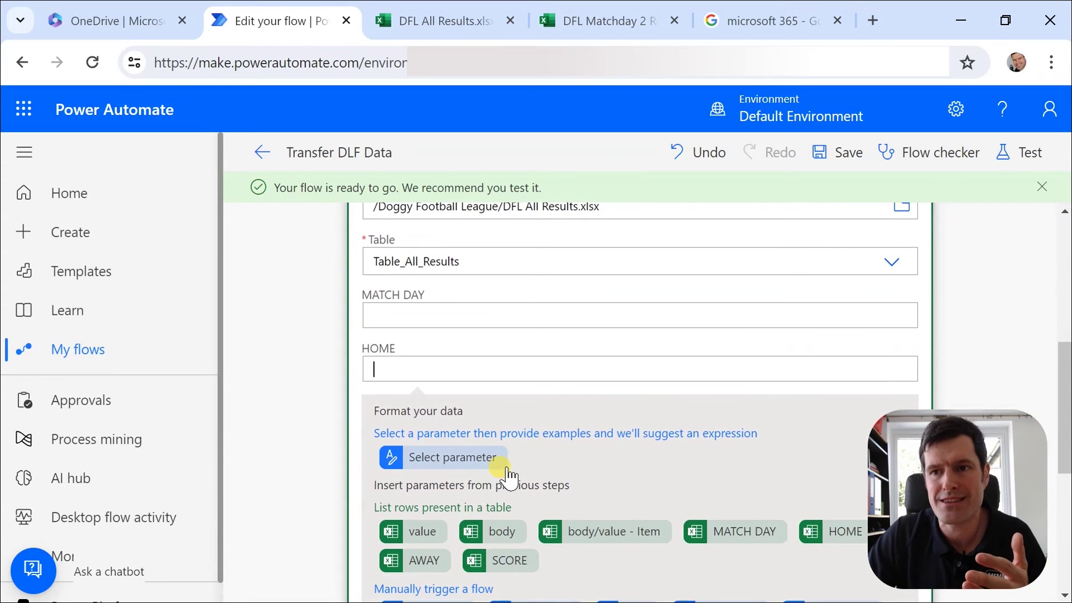
pyautogui.scroll(-1, 491, 391)
# Map MATCH DAY and HOME to the listed rows' MATCH DAY and HOME values.
pyautogui.click(467, 278)
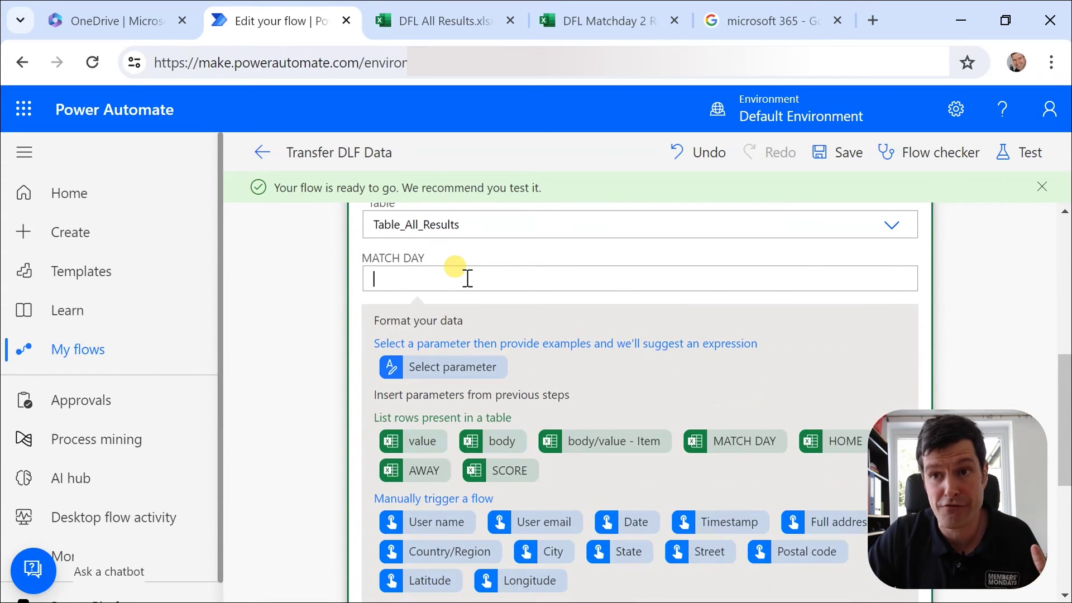
pyautogui.scroll(-2, 467, 278)
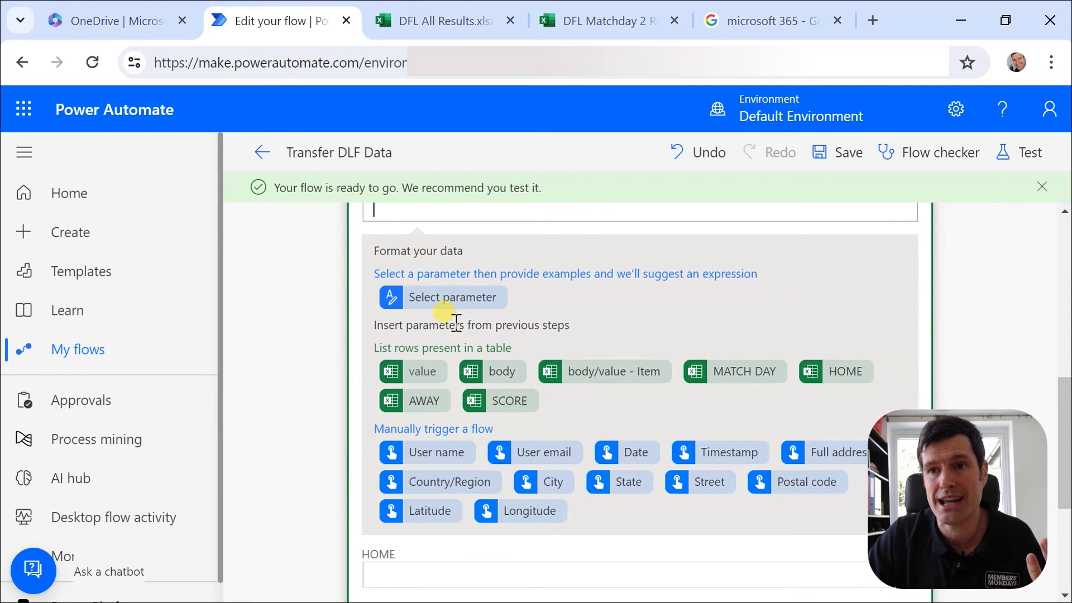
pyautogui.scroll(1, 463, 313)
pyautogui.scroll(1, 468, 324)
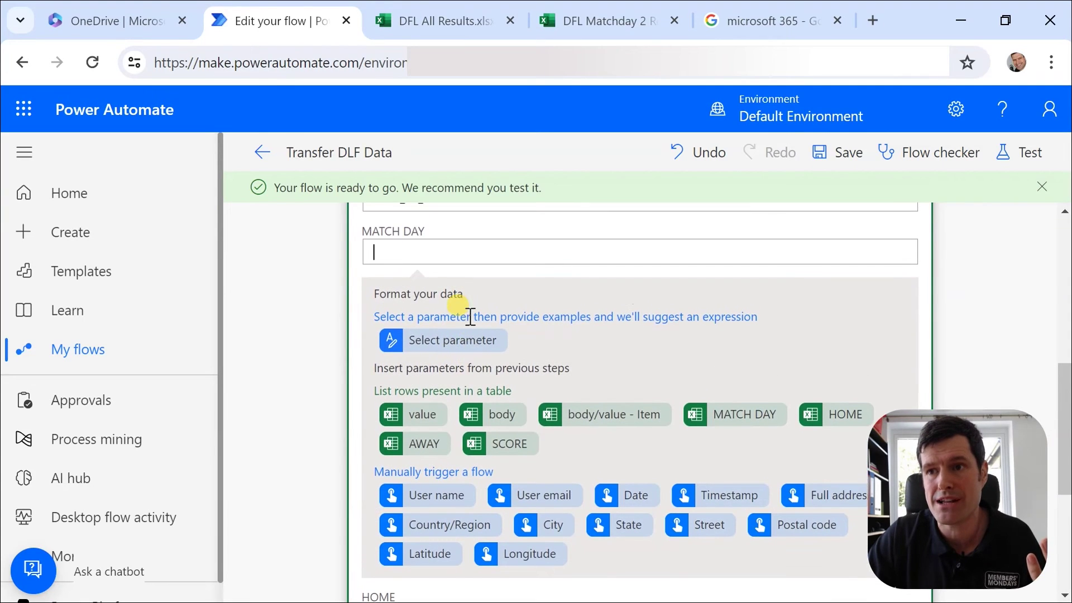
pyautogui.click(748, 416)
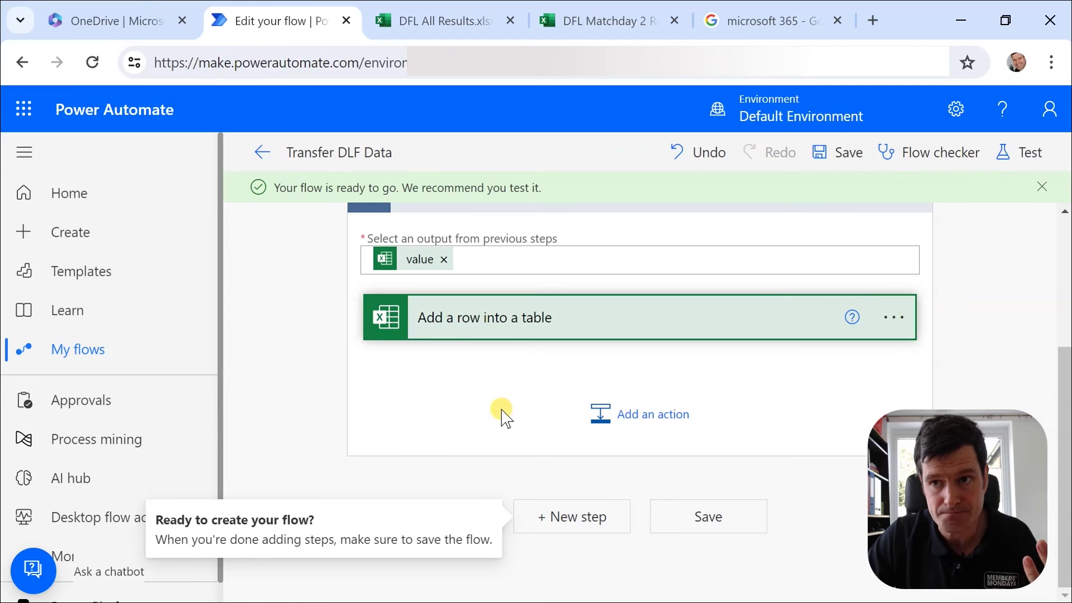
pyautogui.click(509, 322)
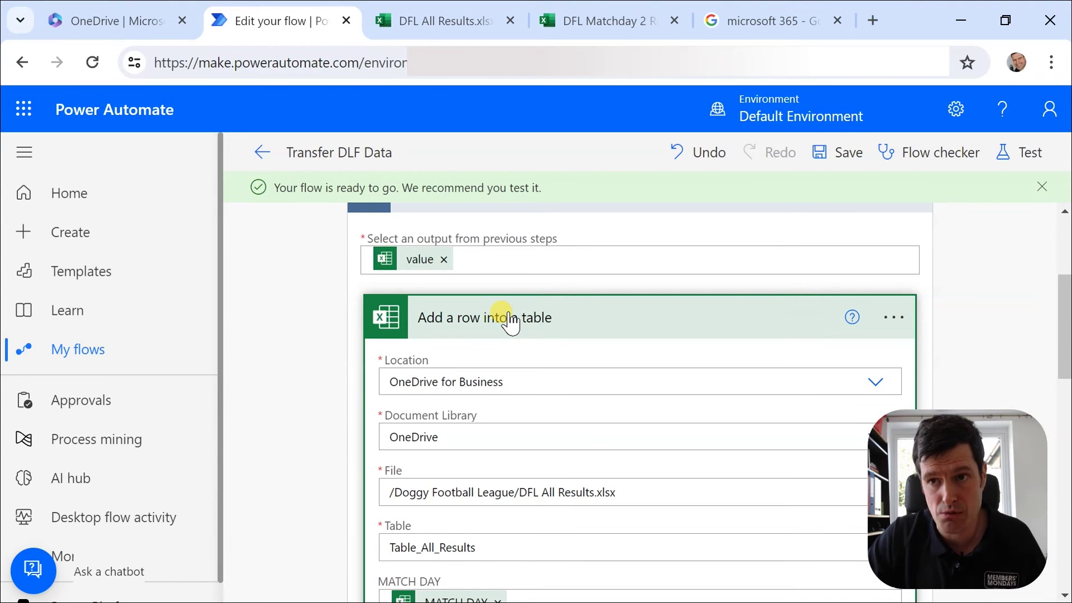
pyautogui.scroll(-1, 201, 480)
pyautogui.scroll(-5, 586, 374)
pyautogui.scroll(-5, 597, 372)
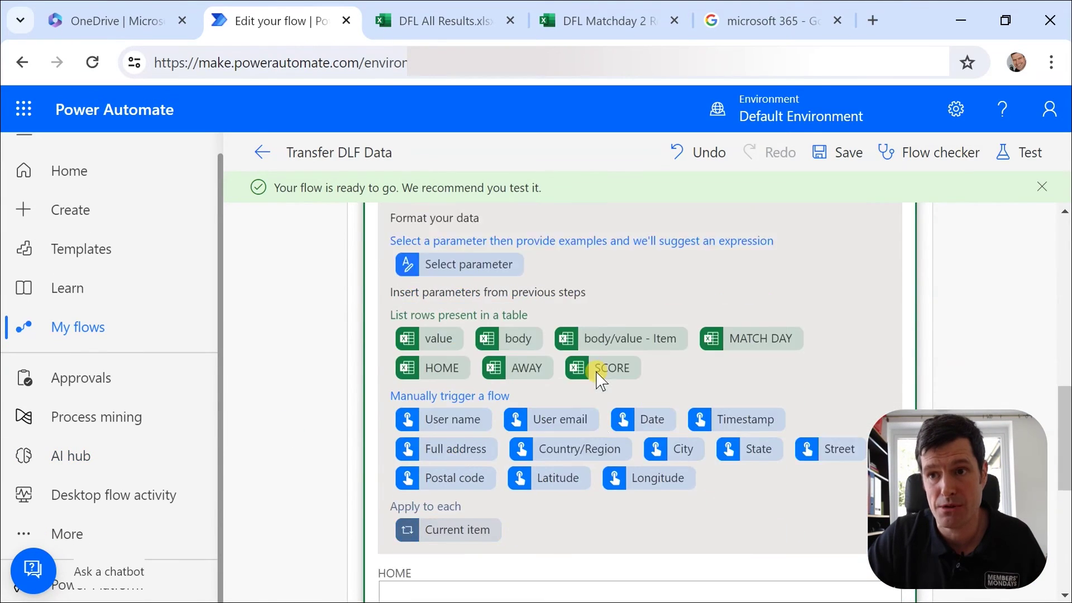
pyautogui.click(442, 343)
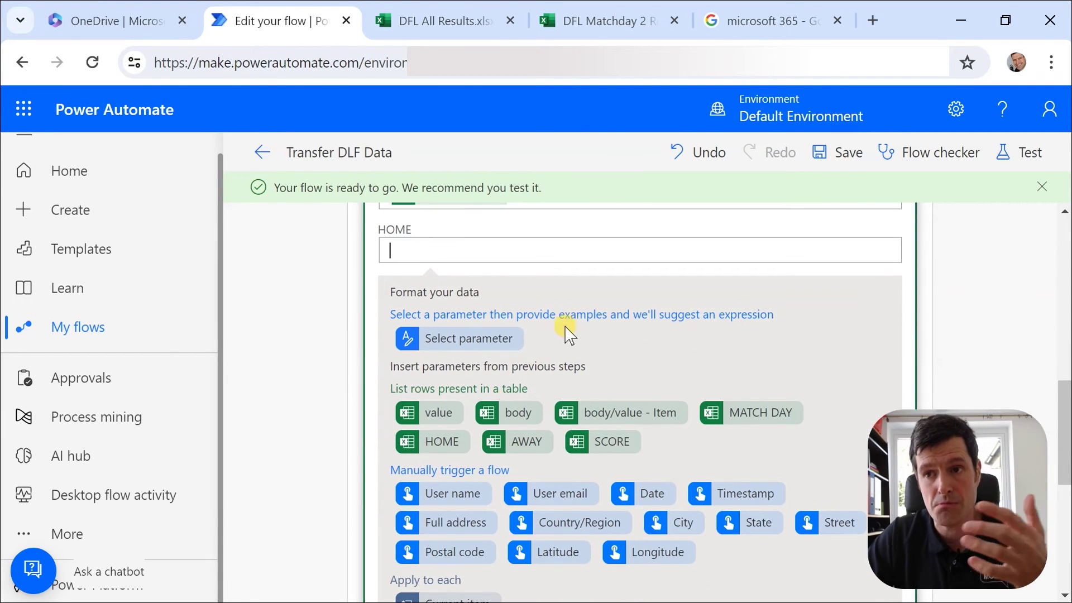
pyautogui.click(445, 445)
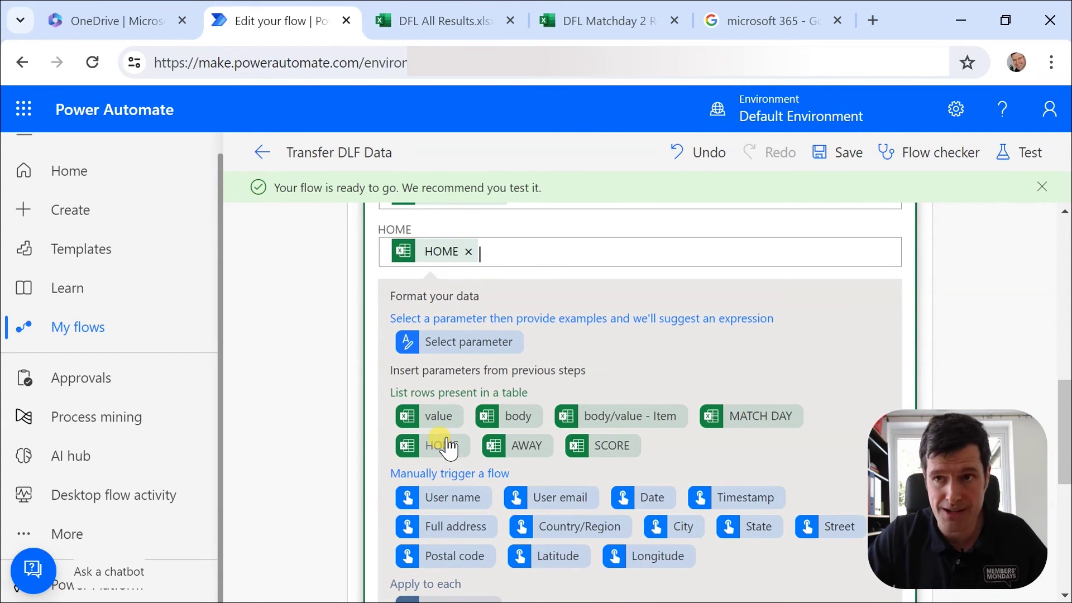
# Map AWAY and SCORE to the listed rows' AWAY and SCORE values.
pyautogui.scroll(-5, 323, 447)
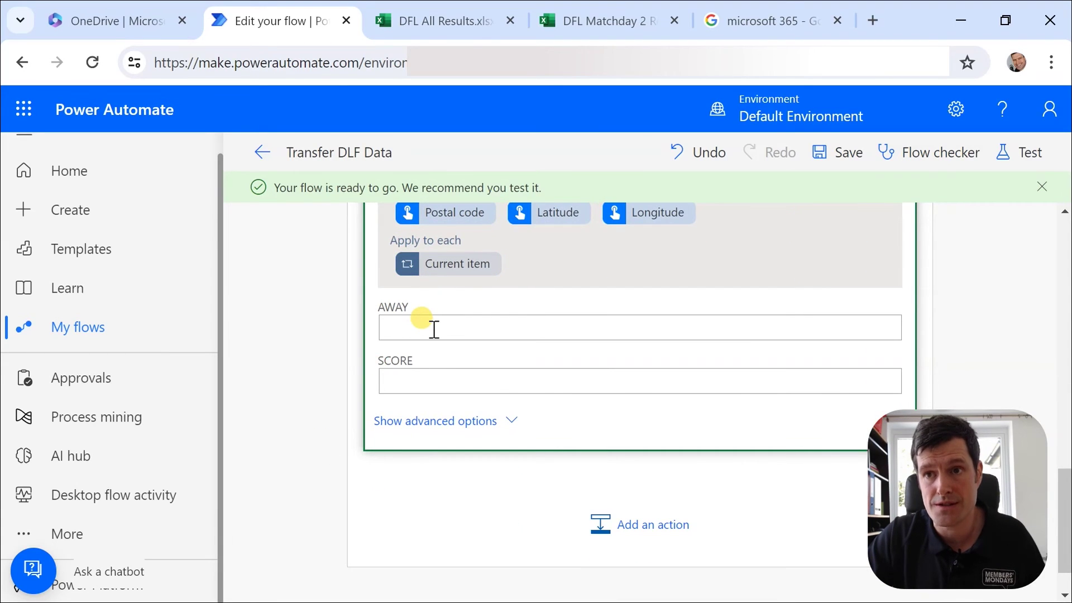
pyautogui.click(433, 330)
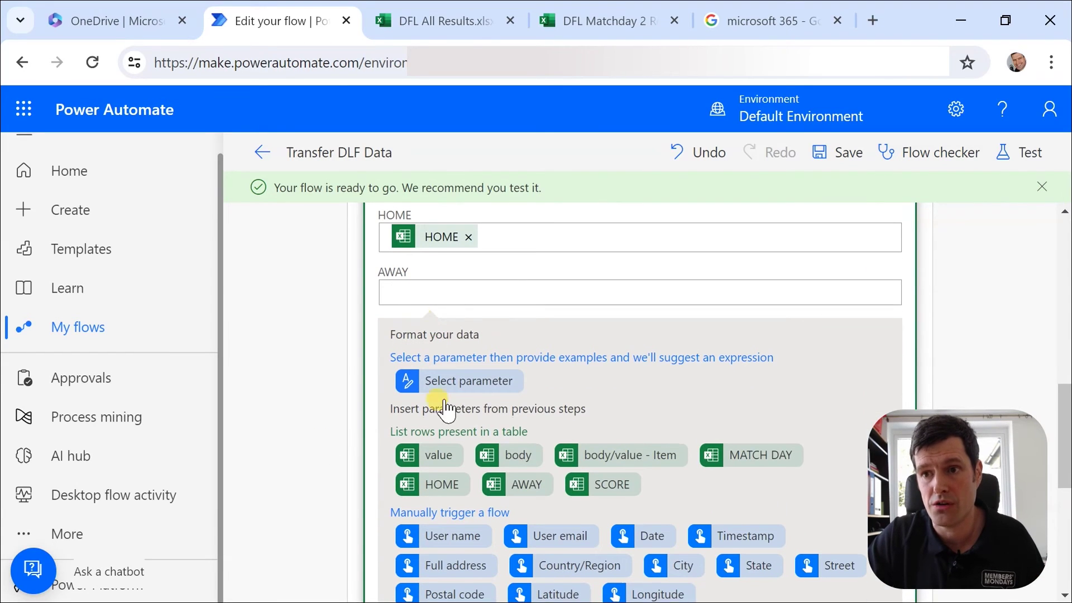
pyautogui.click(514, 484)
pyautogui.scroll(-5, 511, 492)
pyautogui.click(417, 396)
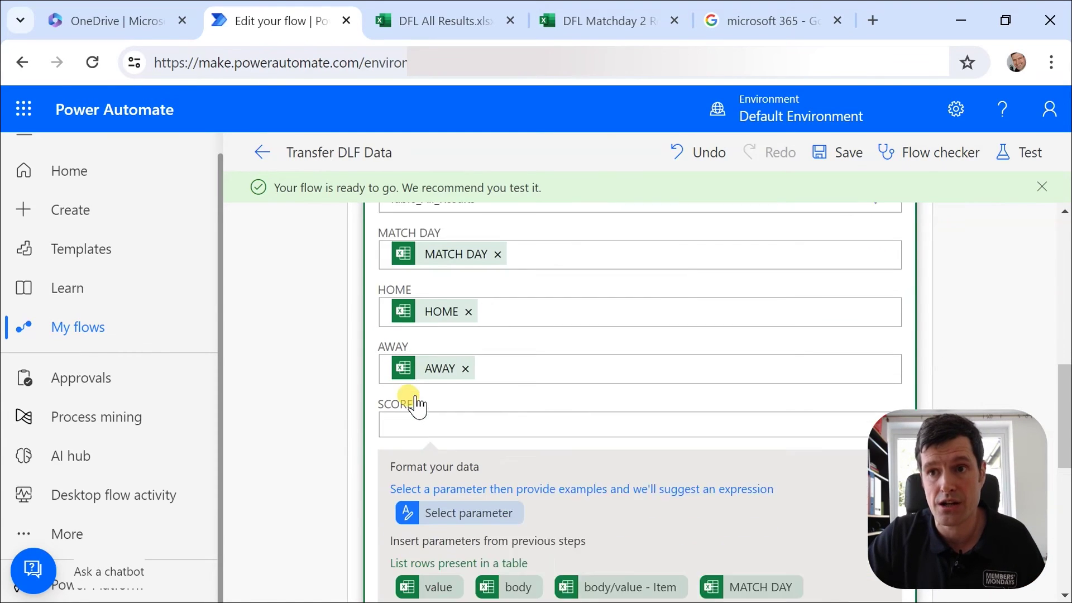
pyautogui.click(596, 477)
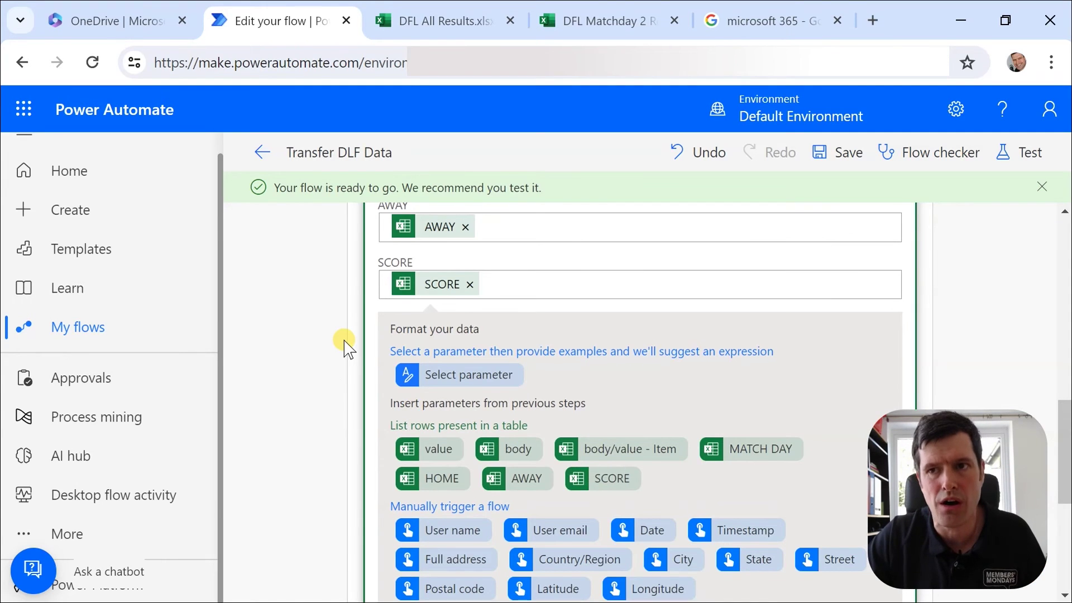
pyautogui.scroll(-5, 346, 349)
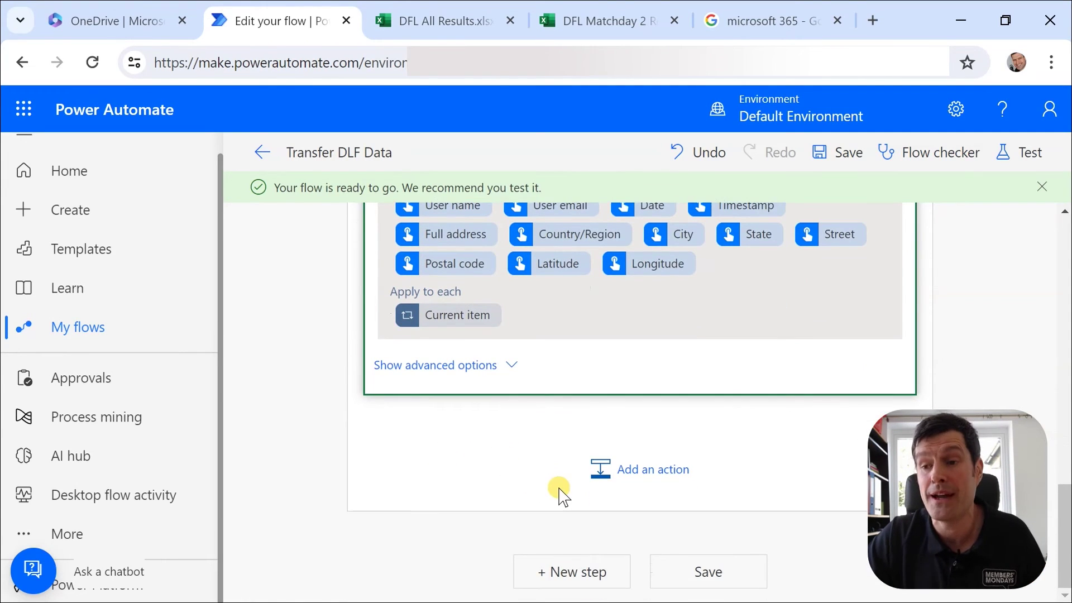
# Save Transfer DLF Data, review the Apply to each steps, and save again.
pyautogui.click(728, 580)
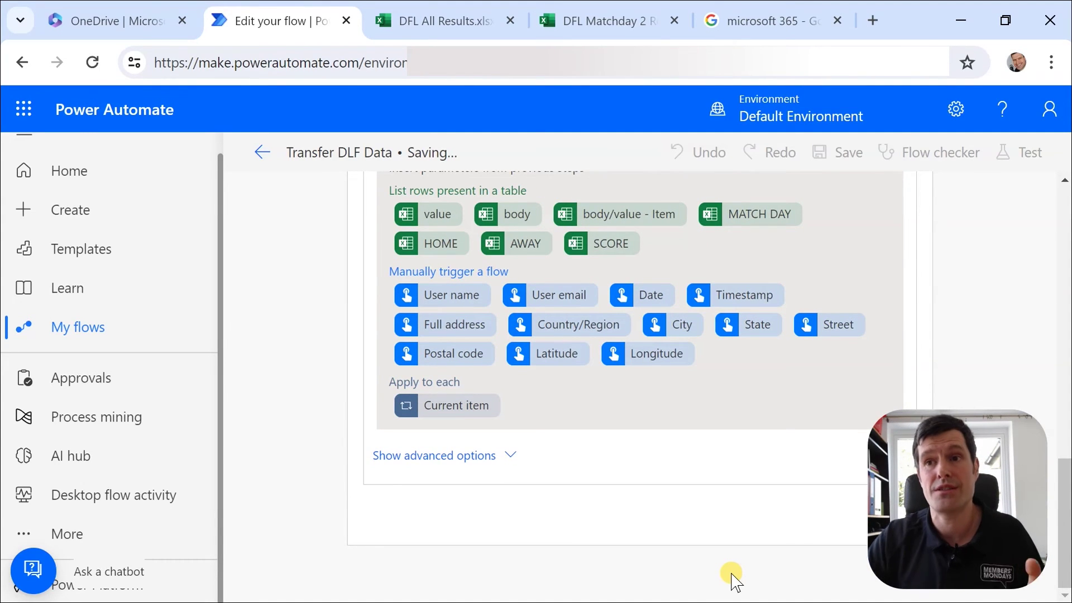
pyautogui.scroll(5, 296, 330)
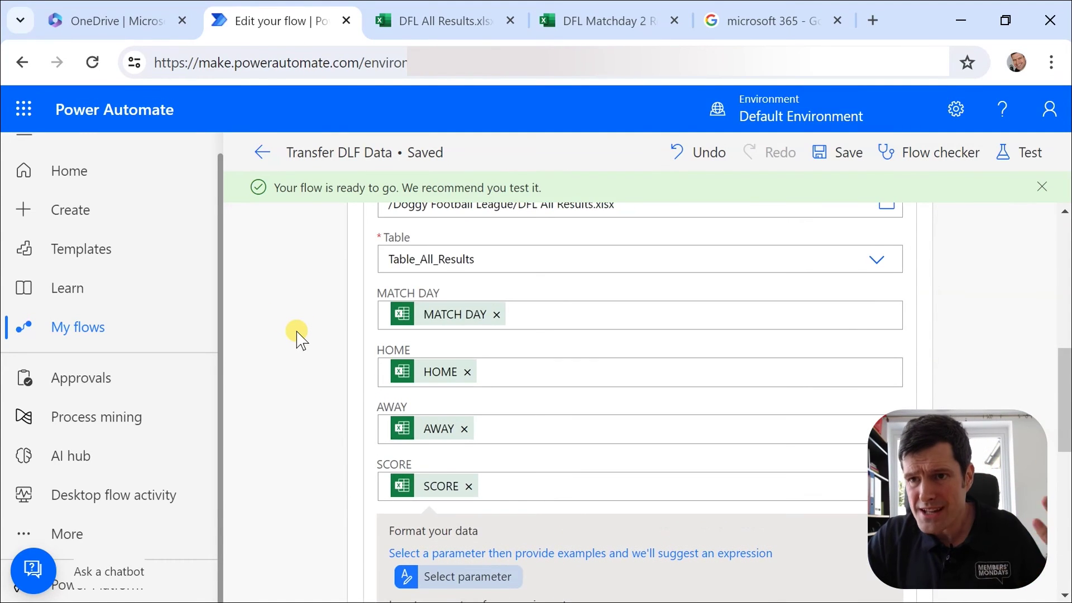
pyautogui.scroll(8, 296, 330)
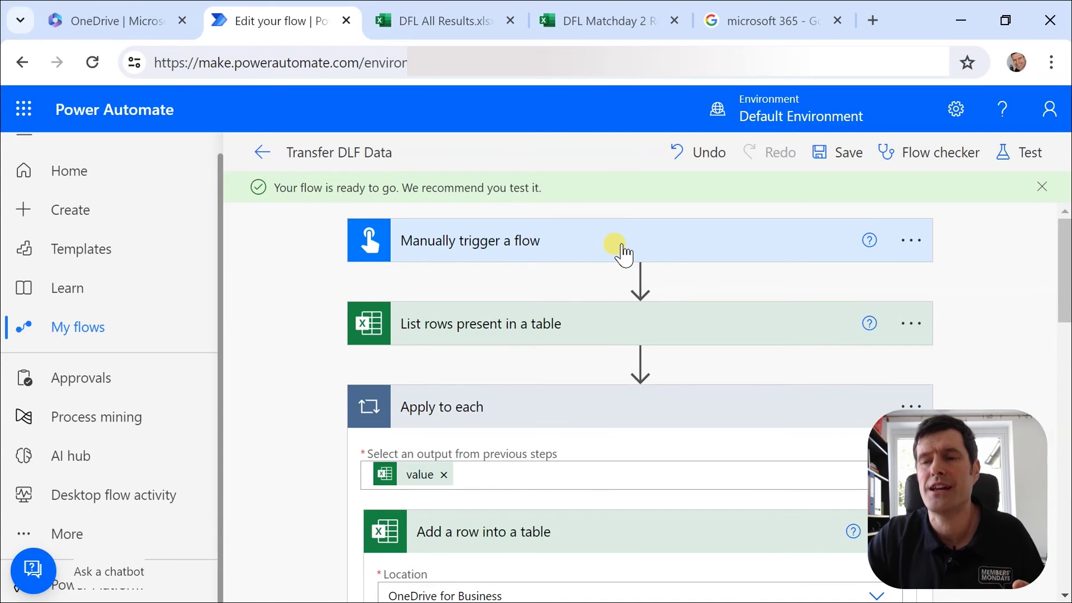
pyautogui.scroll(-3, 540, 299)
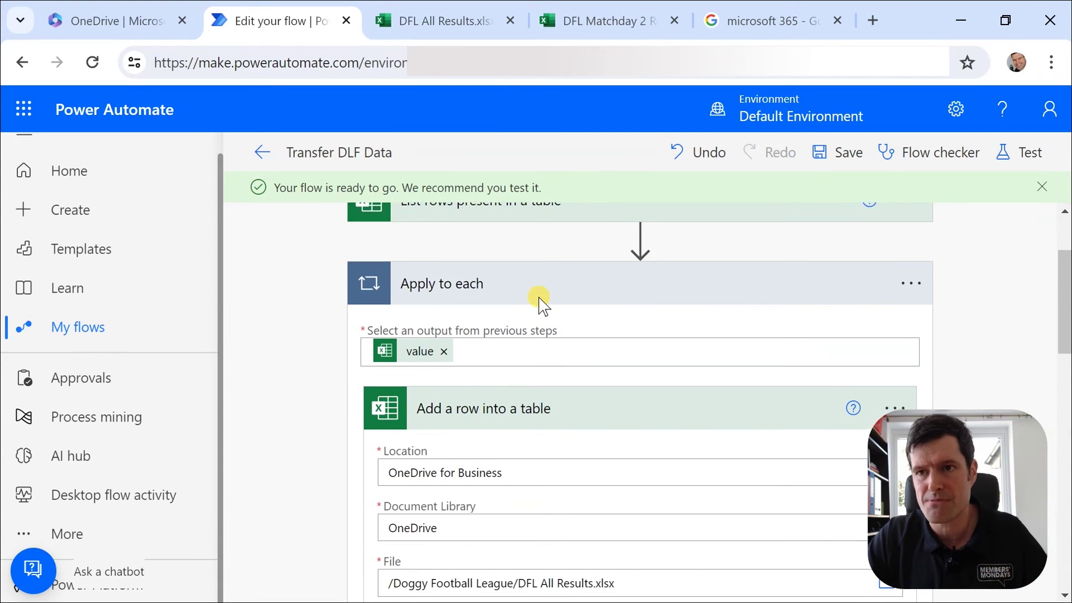
pyautogui.scroll(-1, 538, 302)
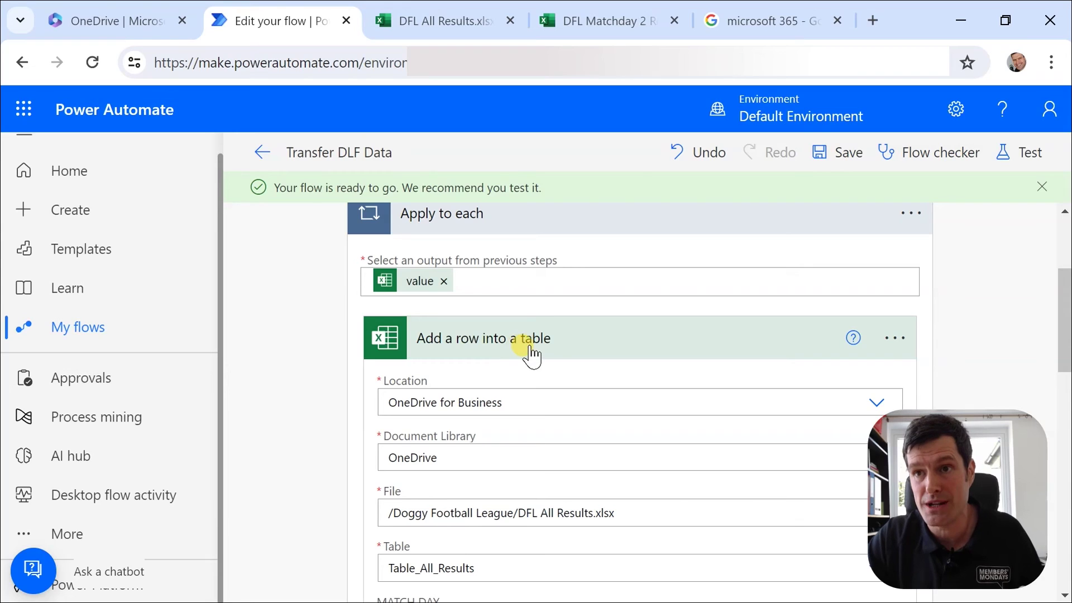
pyautogui.scroll(1, 427, 219)
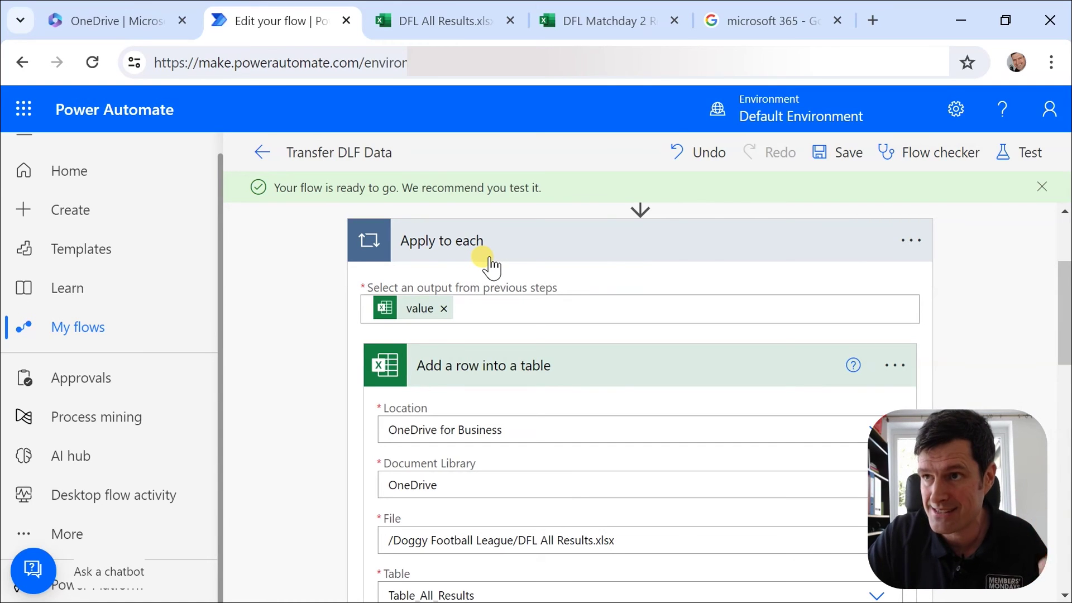
pyautogui.click(857, 151)
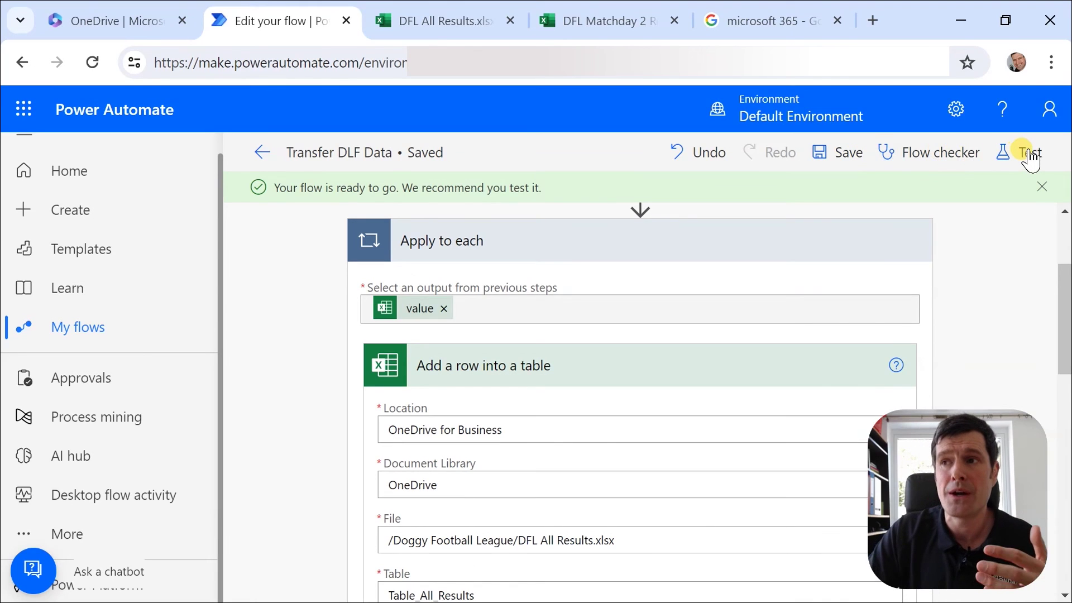
# Run a manual test of Transfer DLF Data, confirming the Excel Online connection.
pyautogui.click(1031, 158)
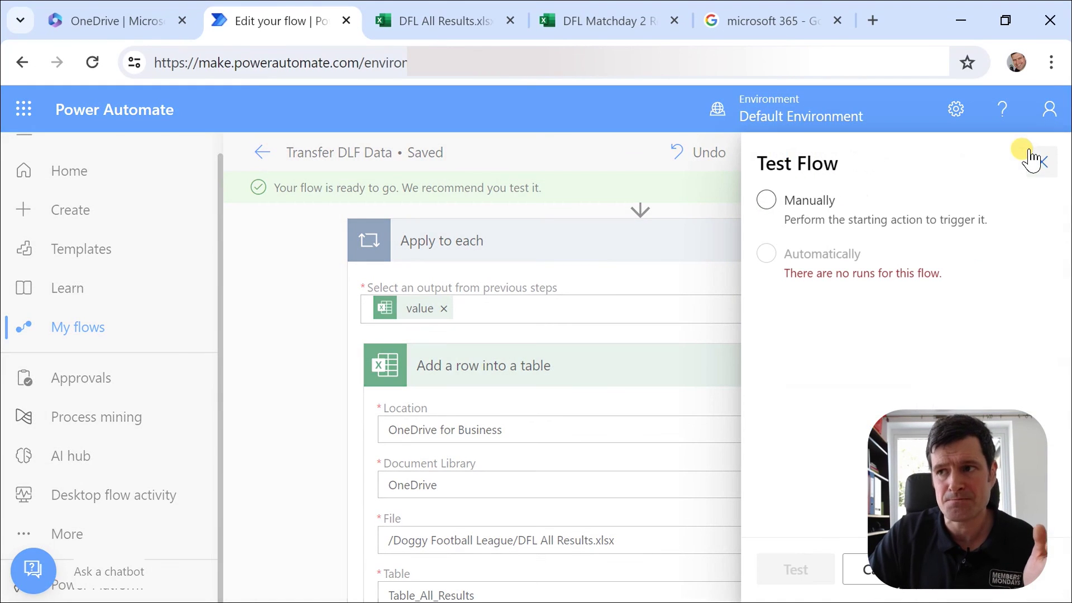
pyautogui.click(800, 210)
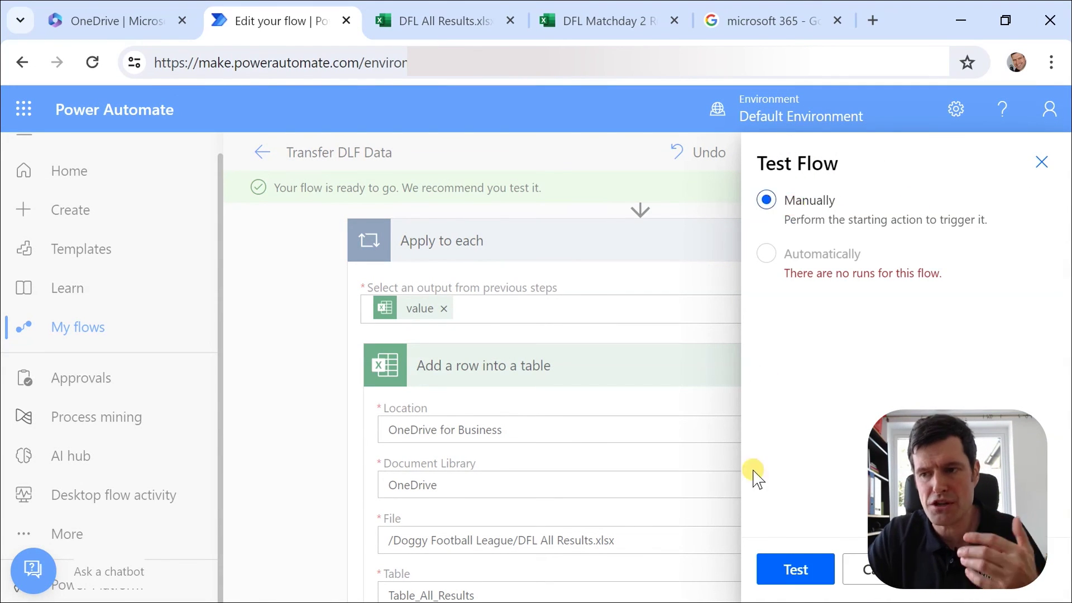
pyautogui.click(782, 570)
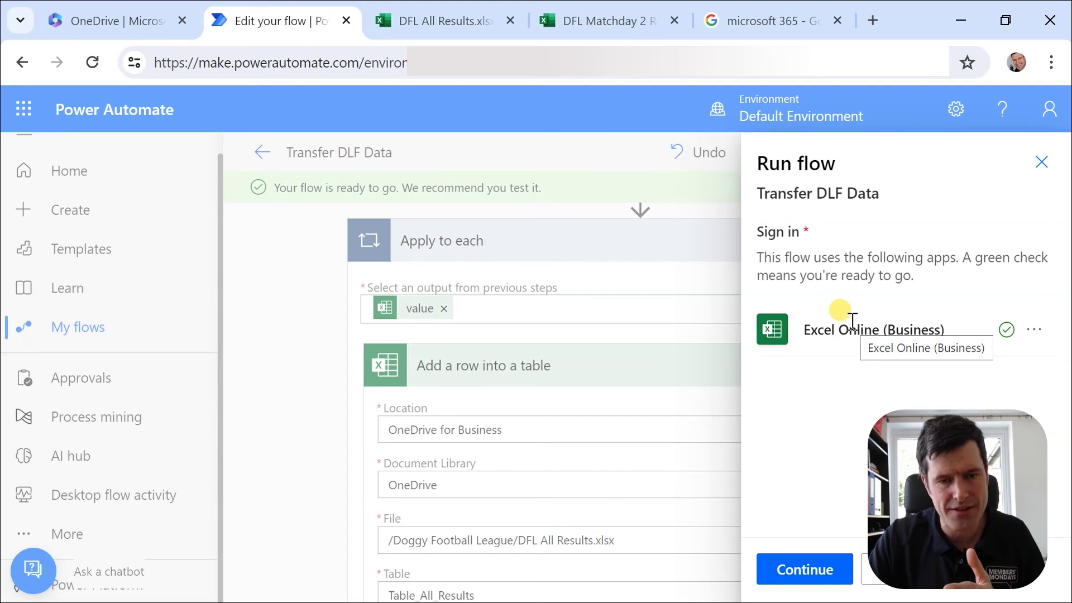
pyautogui.click(796, 570)
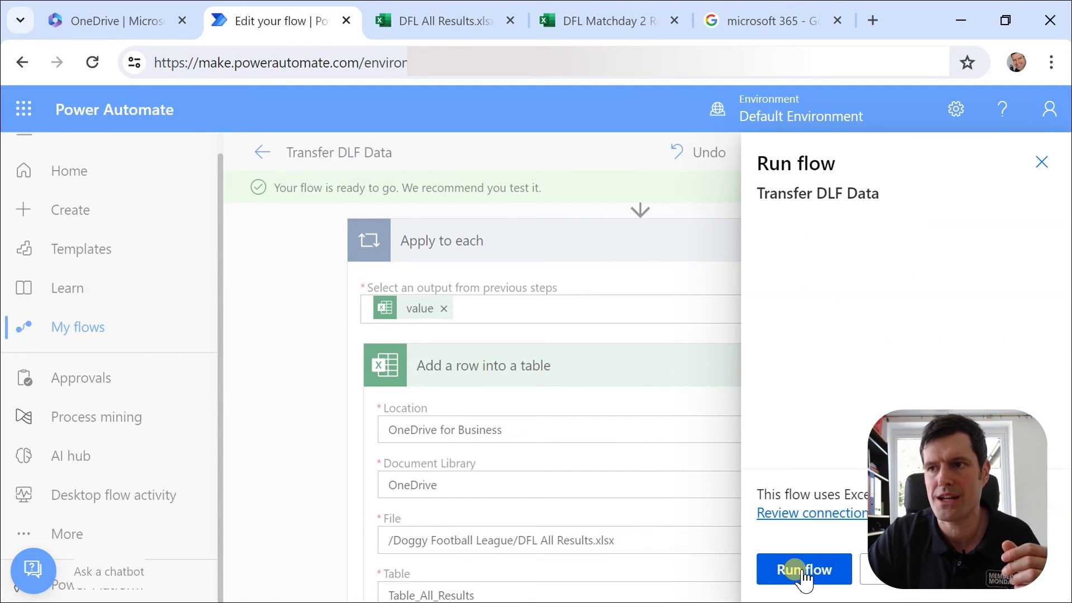
pyautogui.click(801, 574)
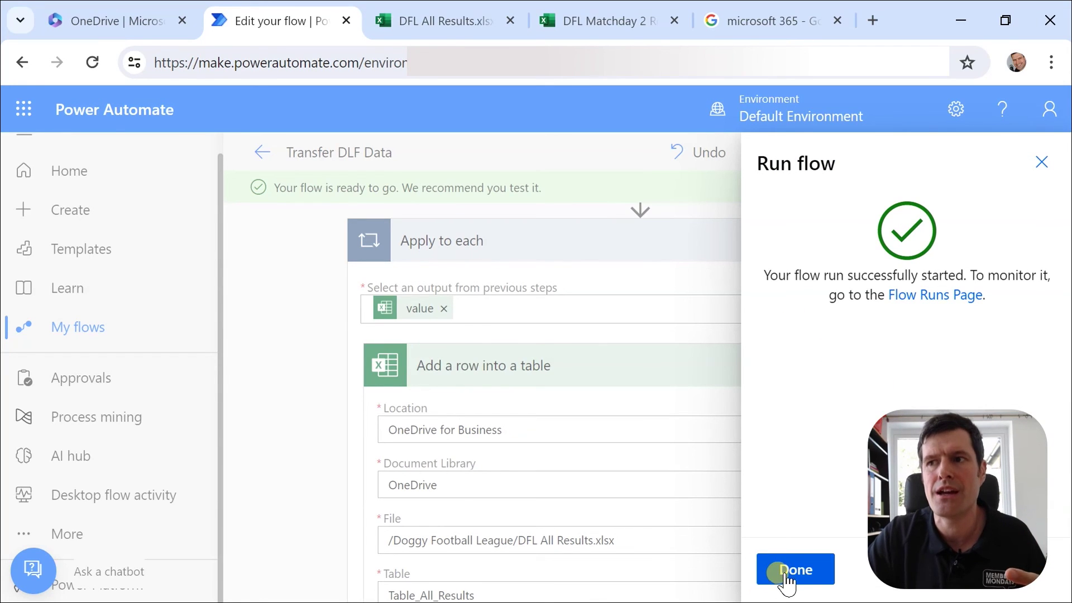
pyautogui.click(793, 570)
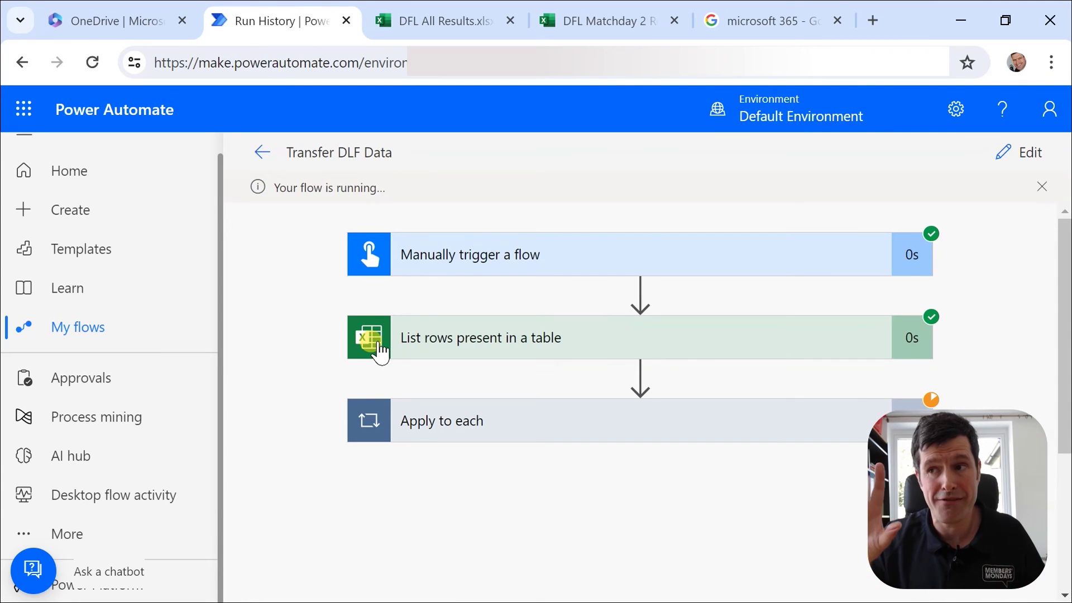
# Wait for the test run to succeed, then switch to the DFL All Results workbook.
pyautogui.scroll(-2, 379, 352)
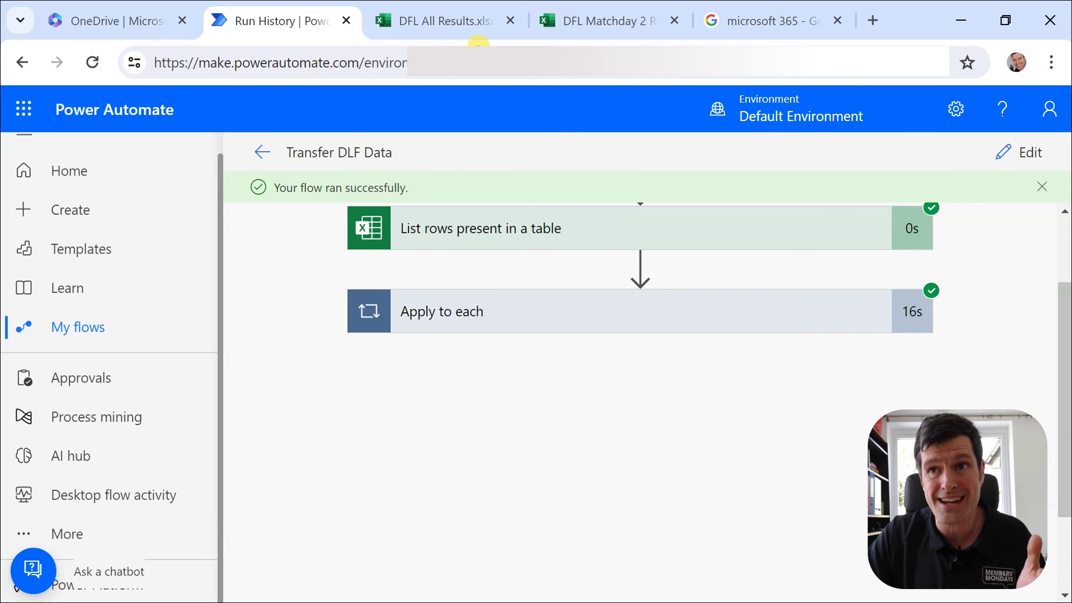
pyautogui.click(439, 26)
# Select C15:C24, the ten newly added Matchday 2 rows in DFL All Results.
pyautogui.scroll(-2, 262, 346)
pyautogui.click(131, 374)
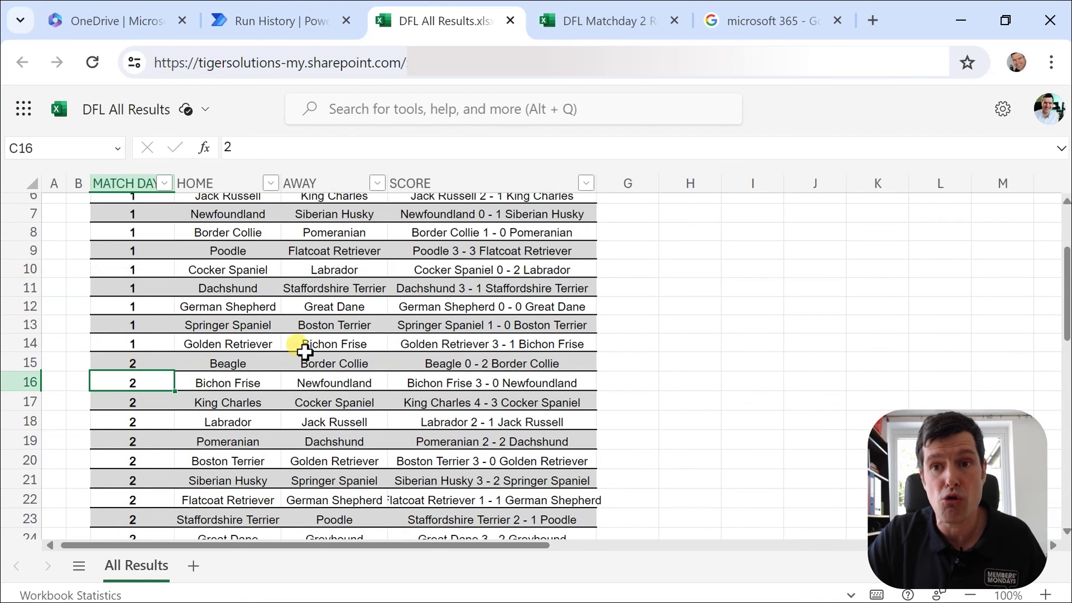
pyautogui.press('Up')
pyautogui.hotkey('shift', 'Down')
pyautogui.hotkey('shift', 'Down')
pyautogui.hotkey('shift', 'Down')
pyautogui.hotkey('shift', 'Down')
pyautogui.hotkey('shift', 'Down')
pyautogui.hotkey('shift', 'Down')
pyautogui.hotkey('shift', 'Down')
pyautogui.hotkey('shift', 'Down')
pyautogui.hotkey('shift', 'Down')
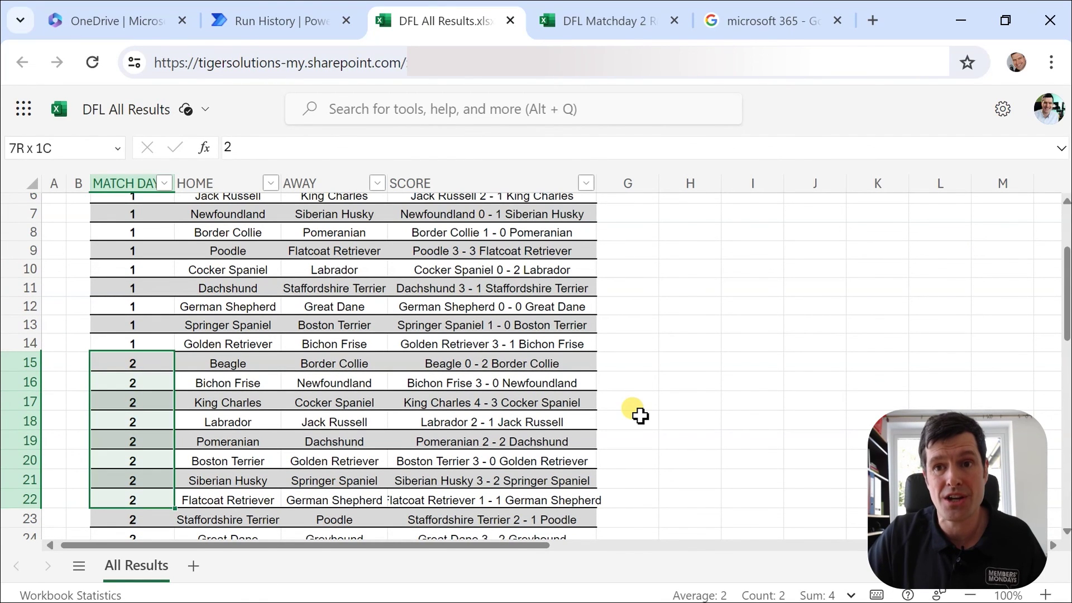
pyautogui.hotkey('shift', 'Down')
pyautogui.hotkey('shift', 'Down')
pyautogui.hotkey('shift', 'Up')
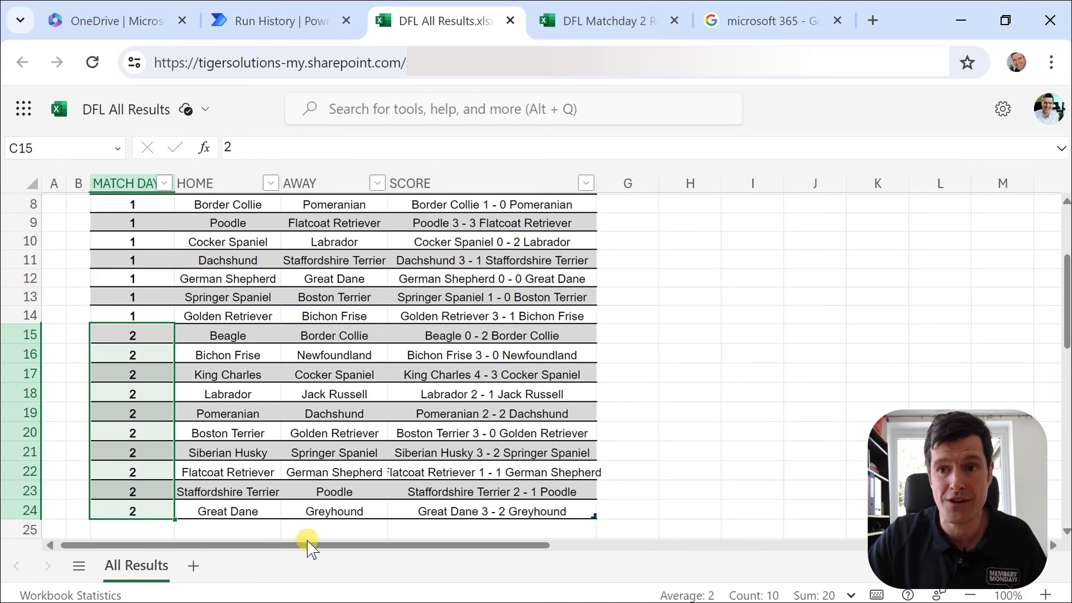
# Compare them with the DFL Matchday 2 Results table, down to the Greyhound match.
pyautogui.click(578, 22)
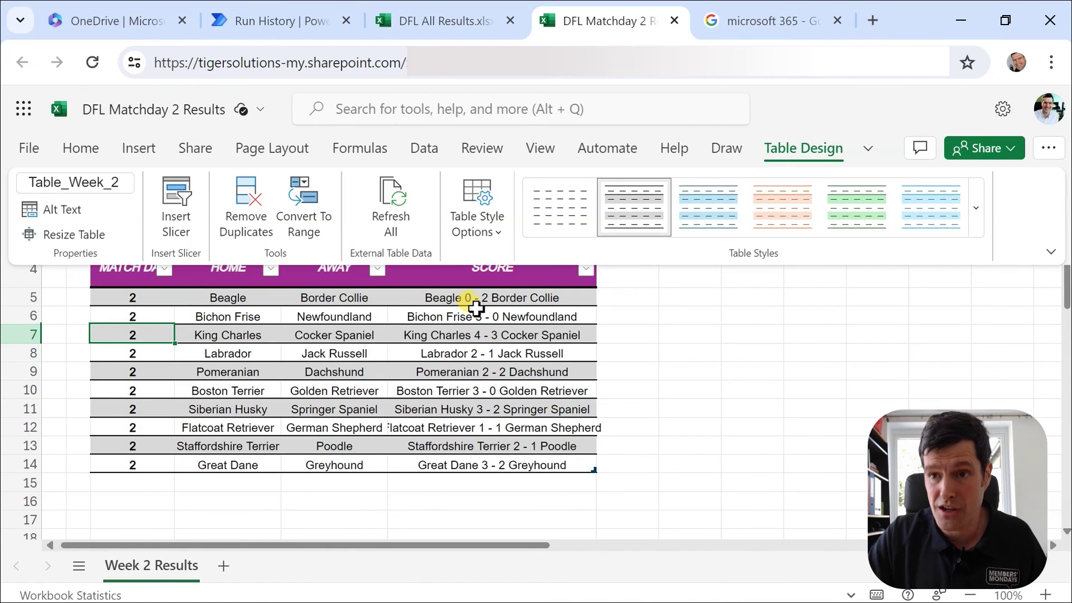
pyautogui.click(214, 302)
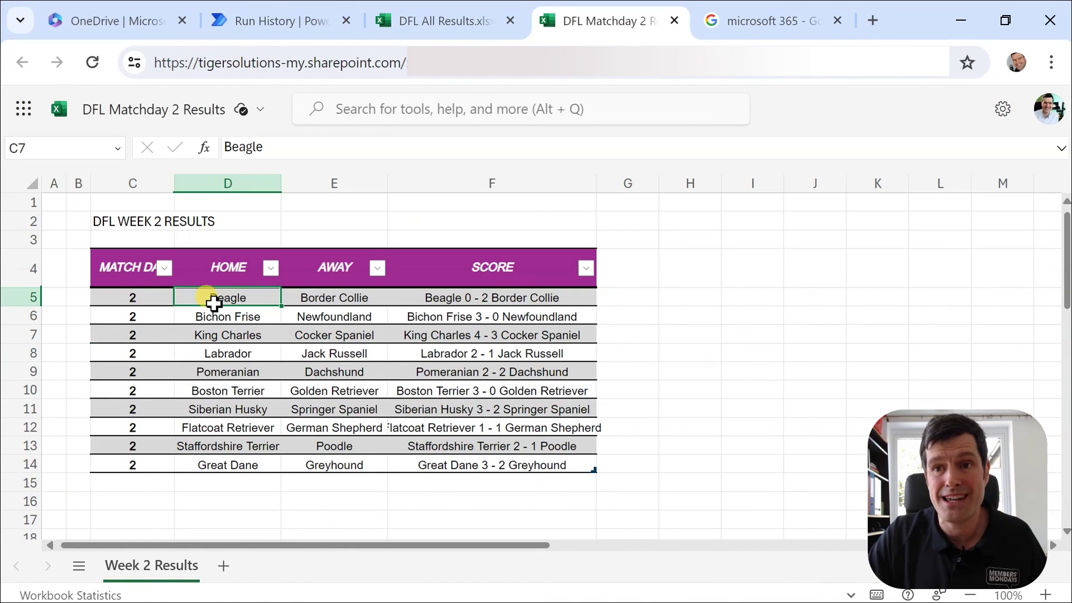
pyautogui.click(351, 464)
pyautogui.click(475, 18)
# Open the succeeded 17-second test run from Transfer DLF Data's 28-day run history.
pyautogui.click(254, 21)
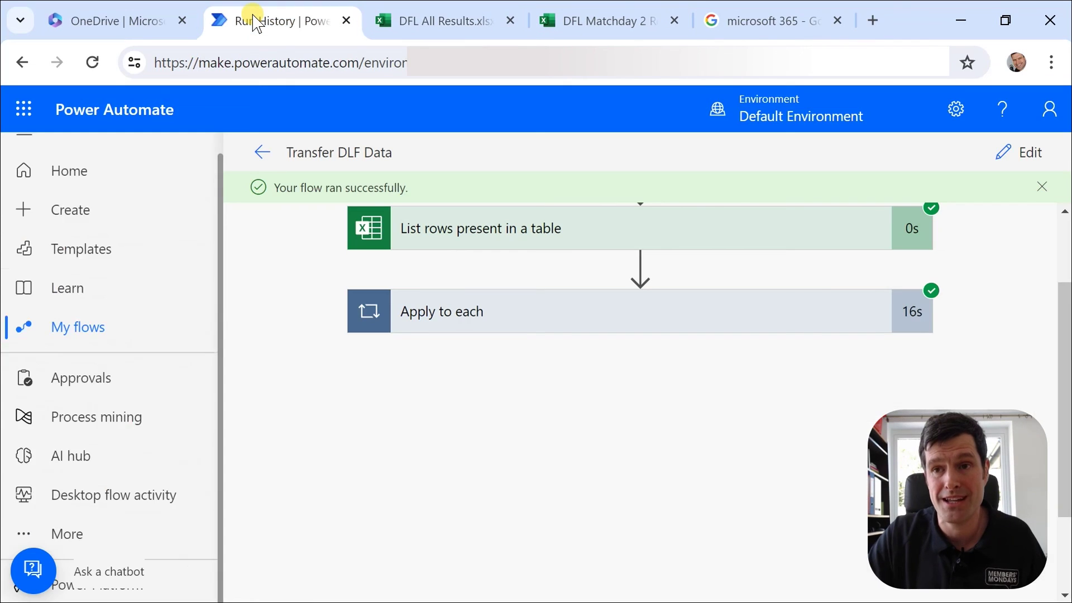
pyautogui.scroll(2, 363, 347)
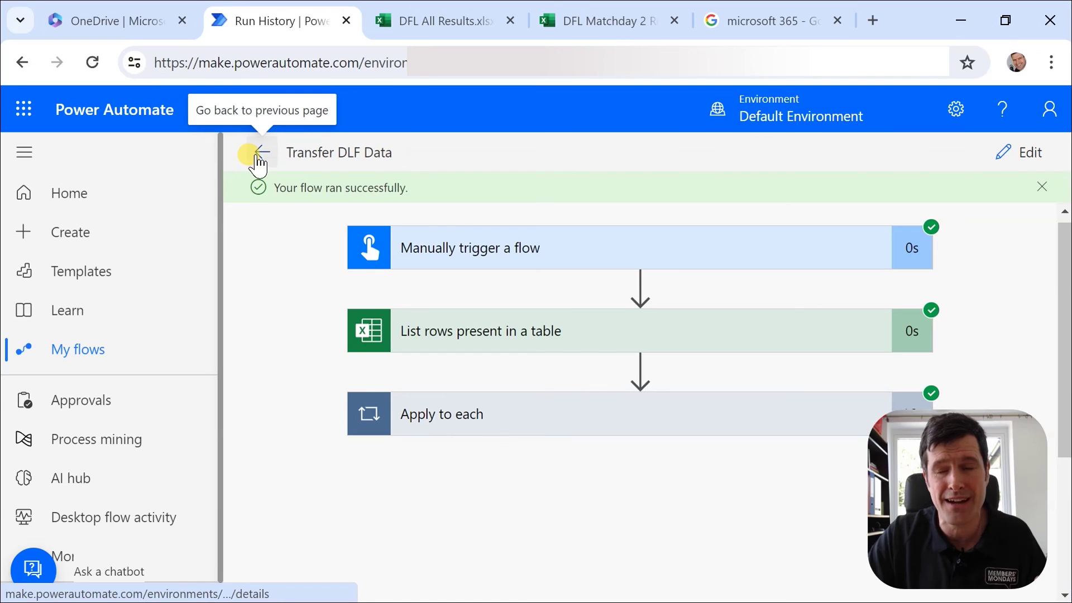
pyautogui.click(259, 155)
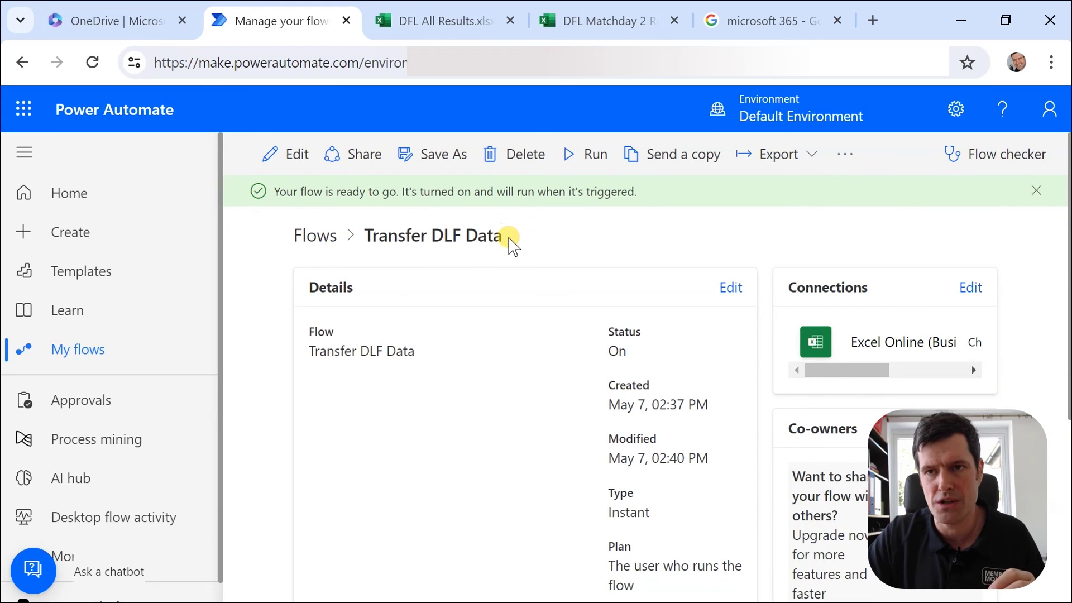
pyautogui.moveTo(481, 242); pyautogui.dragTo(364, 244)
pyautogui.click(514, 391)
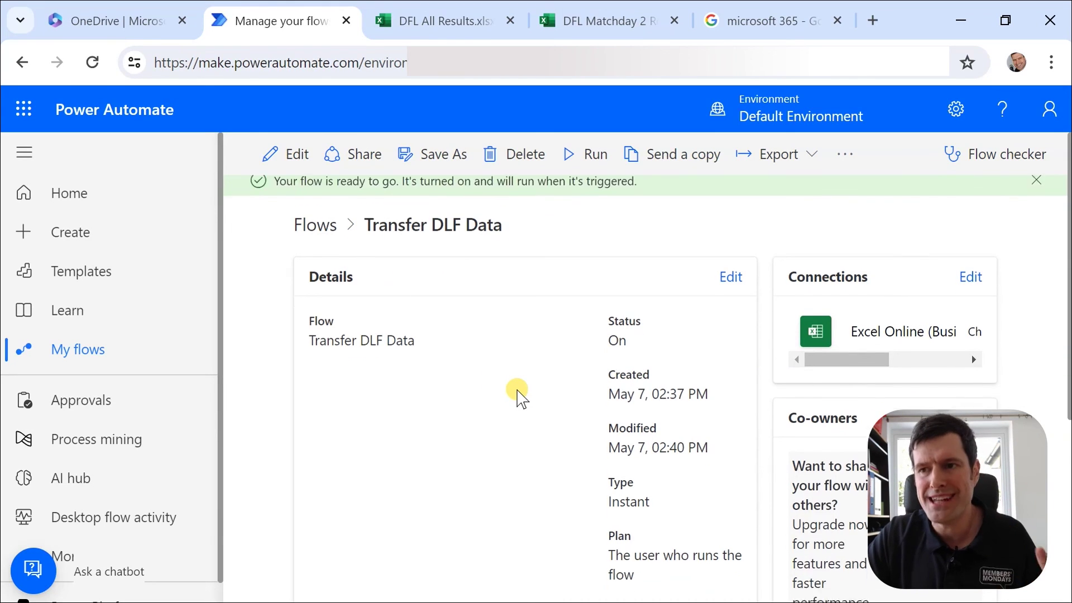
pyautogui.scroll(-2, 519, 396)
pyautogui.scroll(-3, 598, 383)
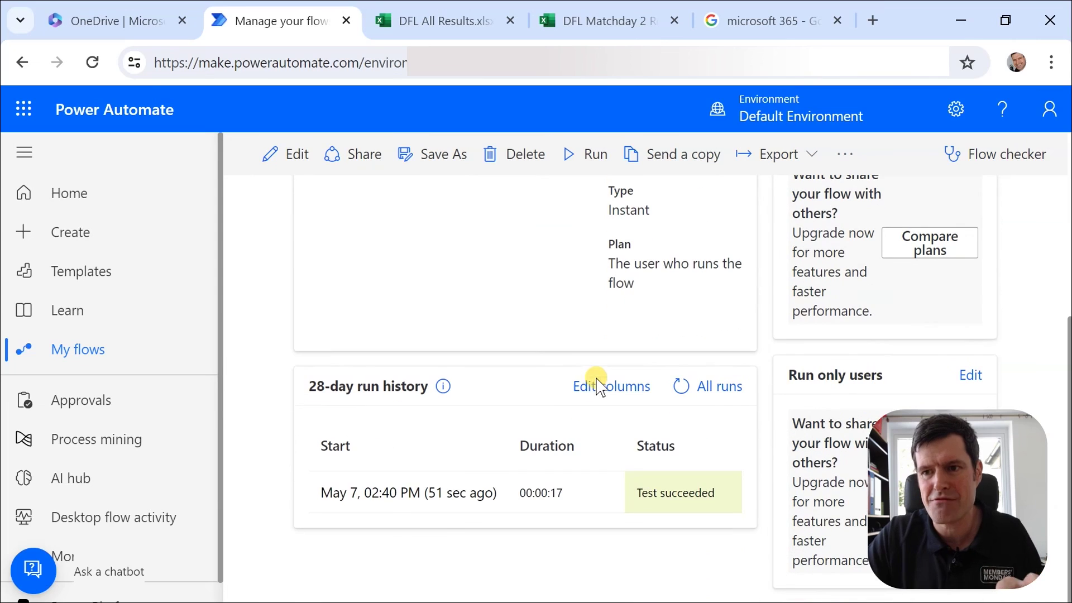
pyautogui.click(388, 497)
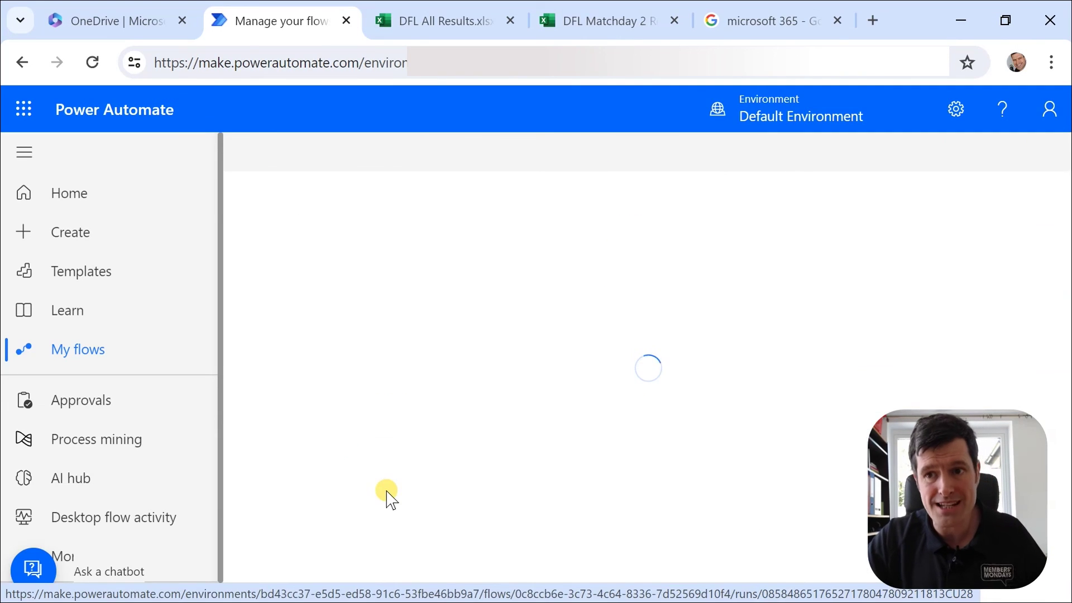